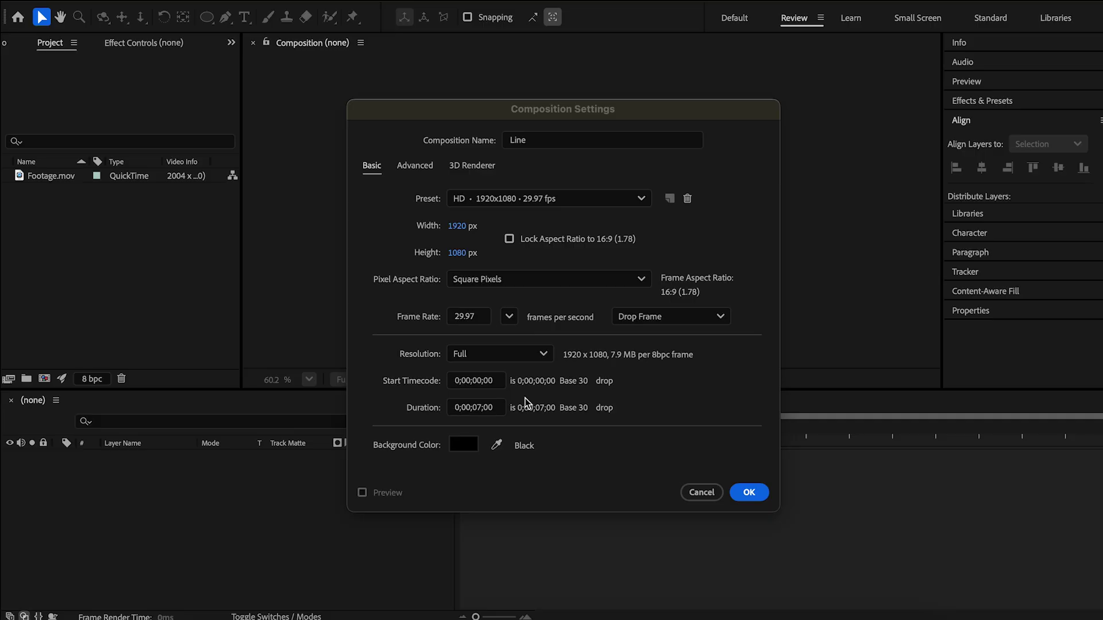
Step: Confirm the new composition Line at 1920×1080, 29.97 fps, 7 seconds long
{"action": "left_click", "coordinate": [749, 493]}
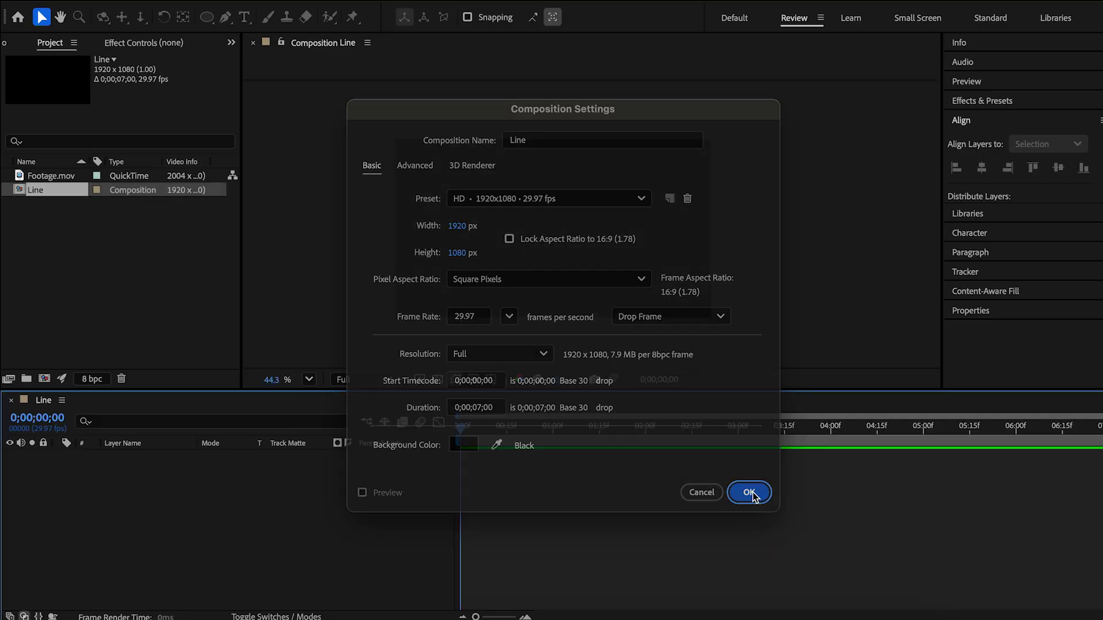
Step: Add a full-frame dark gray solid layer to the Line composition
{"action": "right_click", "coordinate": [333, 480]}
{"action": "mouse_move", "coordinate": [376, 429]}
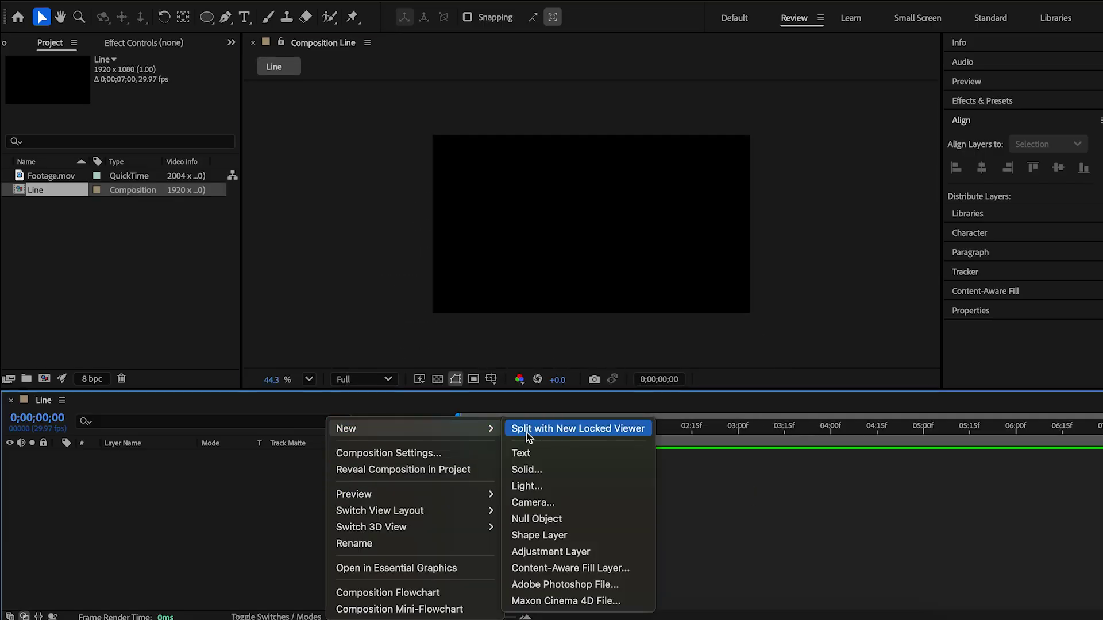
{"action": "left_click", "coordinate": [581, 470]}
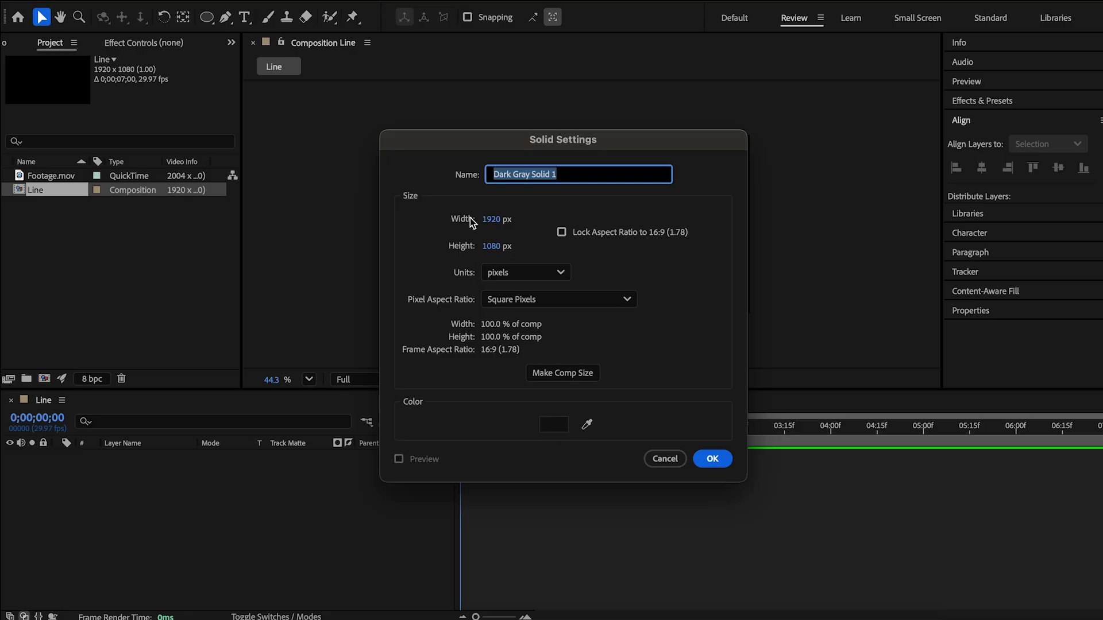
{"action": "left_click", "coordinate": [713, 459]}
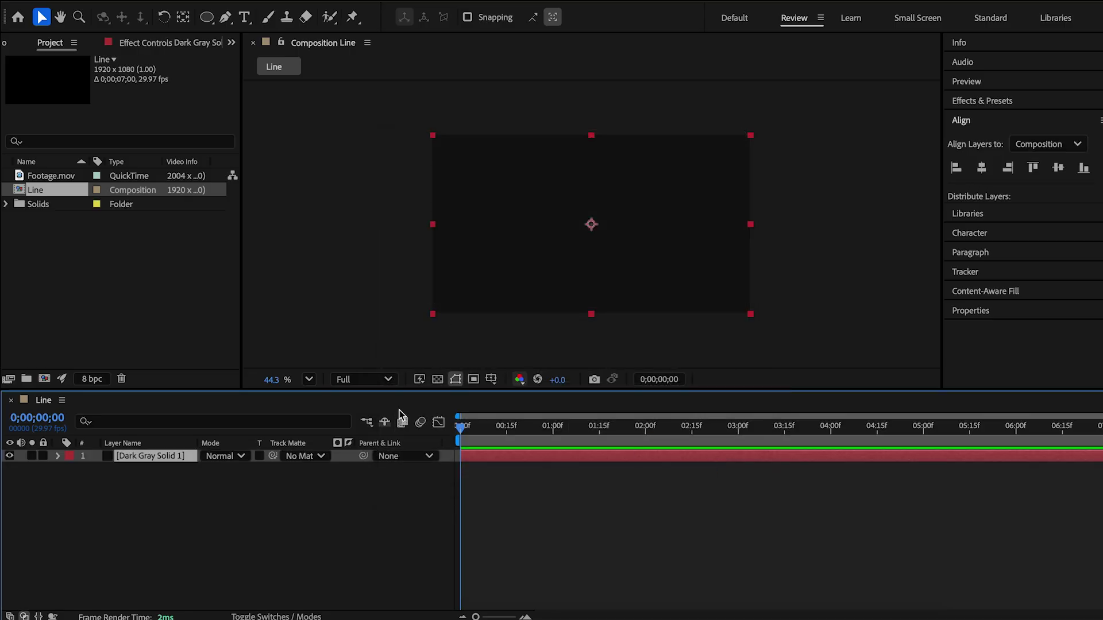
Step: Rename the solid layer to Speed Line
{"action": "right_click", "coordinate": [160, 464]}
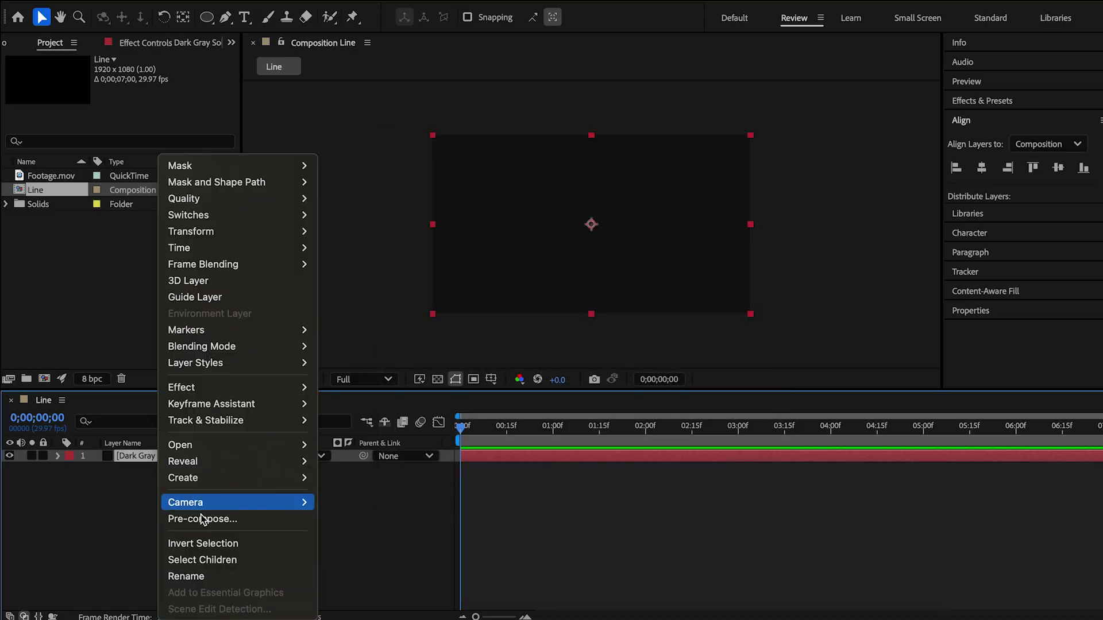
{"action": "left_click", "coordinate": [208, 573]}
{"action": "left_click", "coordinate": [987, 103]}
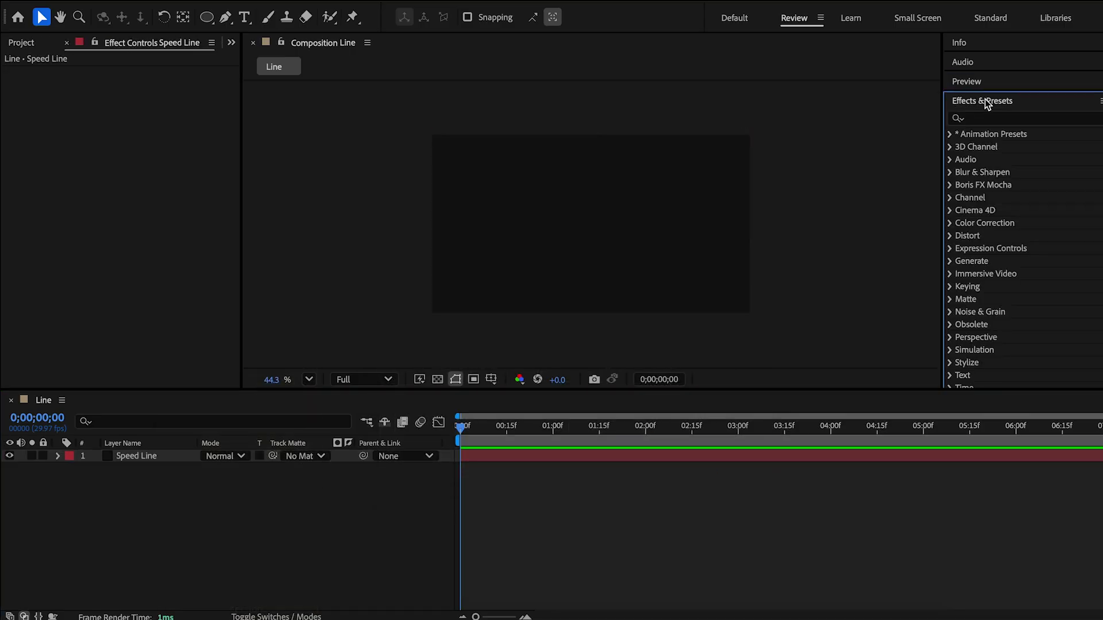
Step: Apply Fractal Noise to Speed Line with Contrast 2000 and Brightness -300
{"action": "left_click", "coordinate": [1017, 120]}
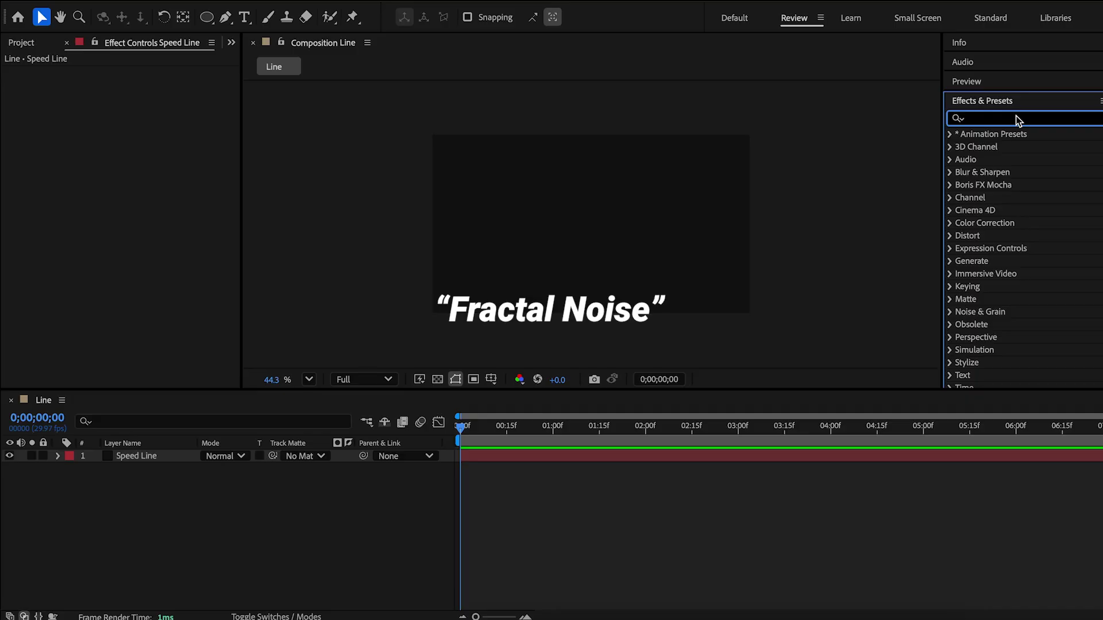
{"action": "type", "text": "frac"}
{"action": "left_click_drag", "start_coordinate": [1041, 241], "coordinate": [167, 464]}
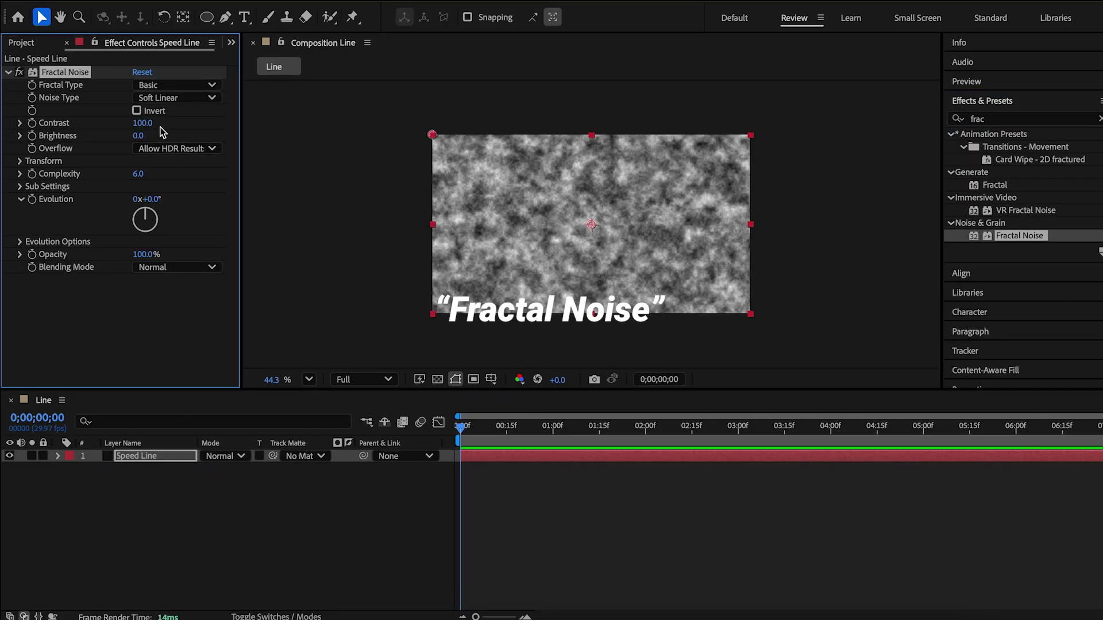
{"action": "left_click", "coordinate": [140, 122]}
{"action": "type", "text": "200"}
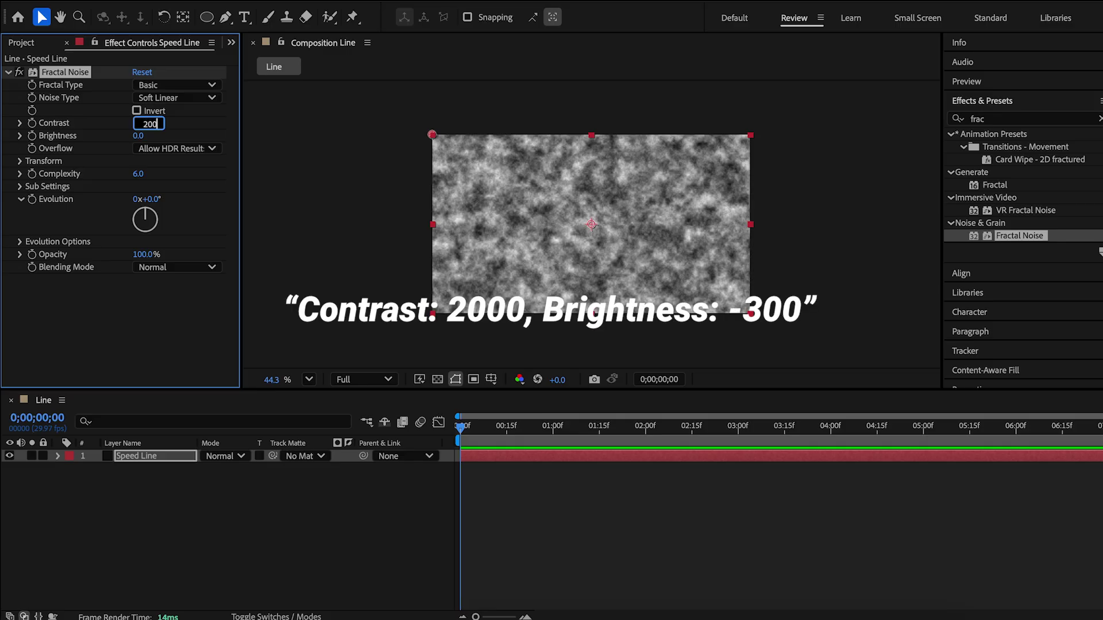
{"action": "type", "text": "0"}
{"action": "key", "text": "Tab"}
{"action": "type", "text": "-300"}
{"action": "key", "text": "Return"}
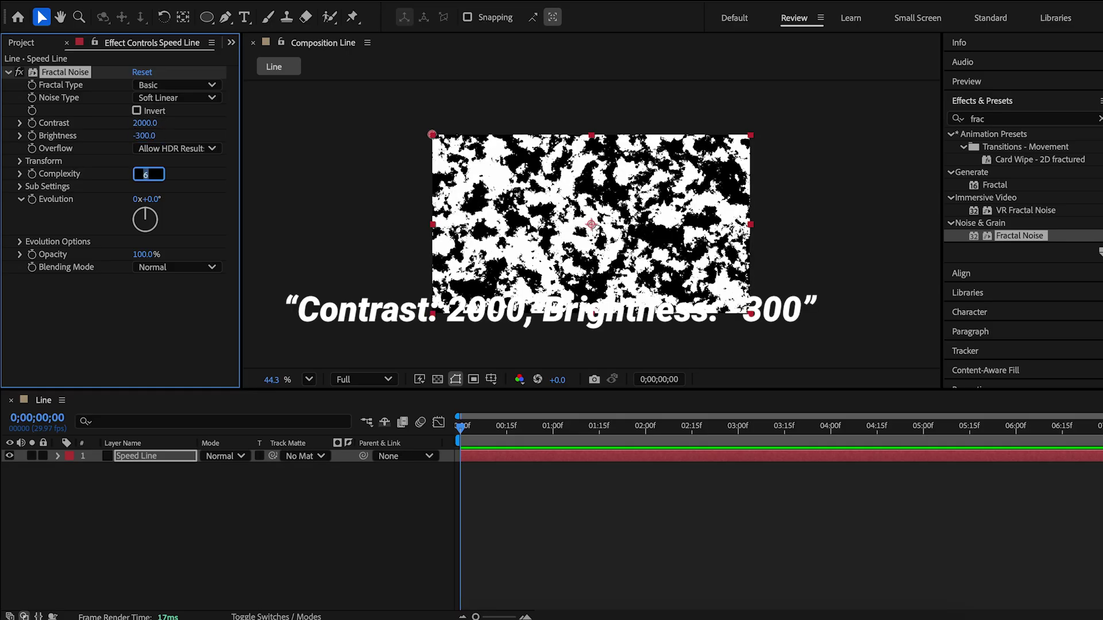
Step: Turn off Uniform Scaling and set noise Scale Width 20, Scale Height 2000
{"action": "left_click", "coordinate": [21, 161]}
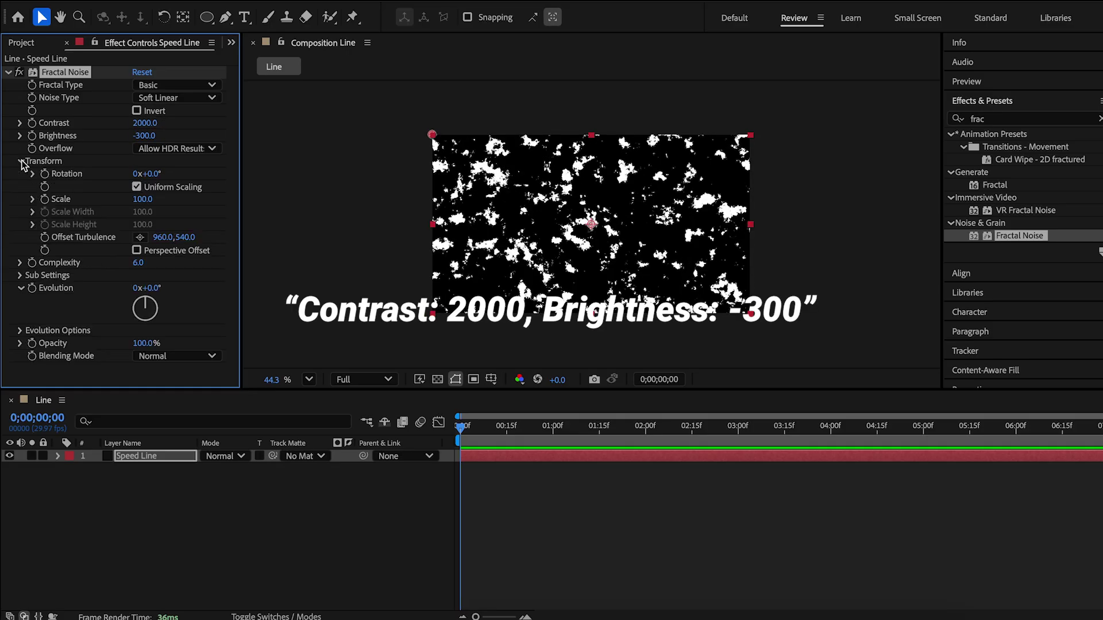
{"action": "left_click", "coordinate": [137, 187]}
{"action": "left_click", "coordinate": [142, 212]}
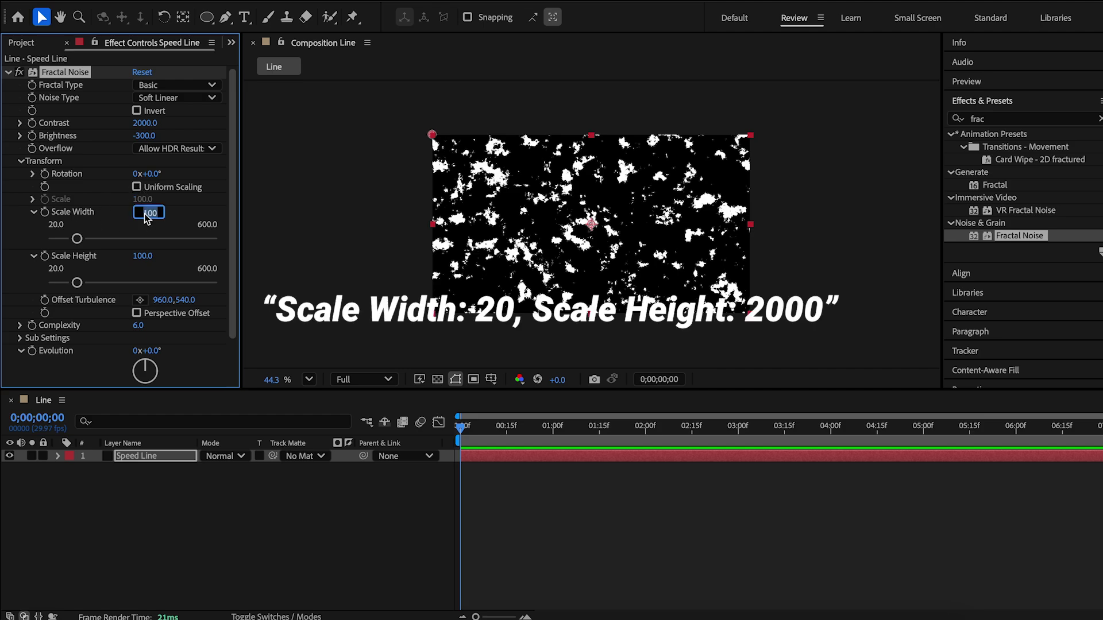
{"action": "type", "text": "20"}
{"action": "key", "text": "Tab"}
{"action": "type", "text": "2000"}
{"action": "key", "text": "Tab"}
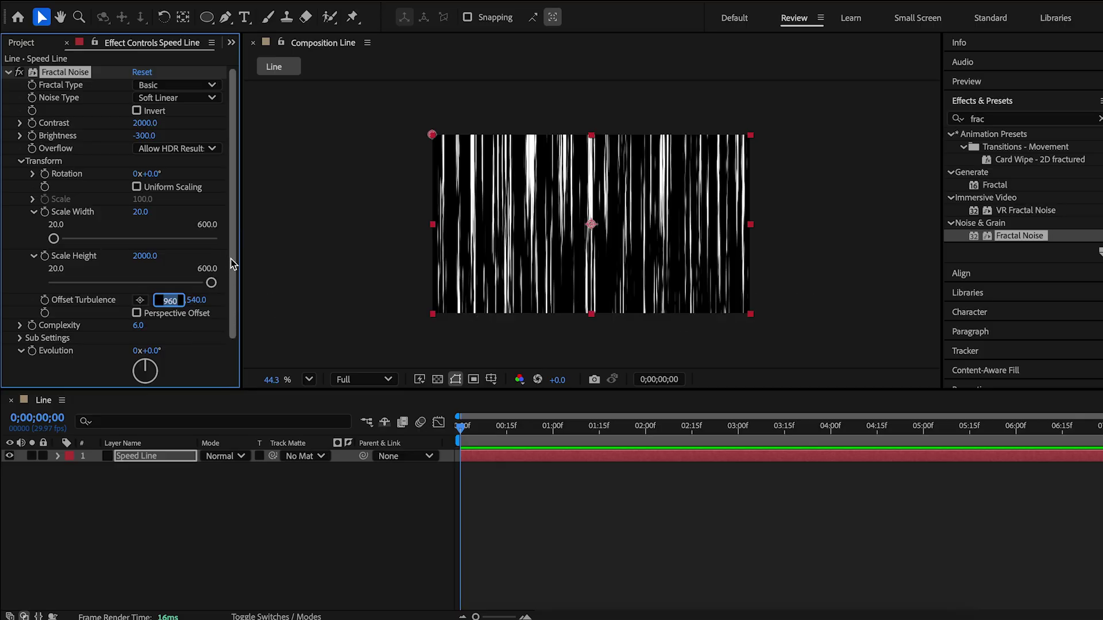
Step: Add the expression time*500 to the Fractal Noise Evolution
{"action": "left_click", "coordinate": [32, 351], "text": "alt"}
{"action": "type", "text": "ti"}
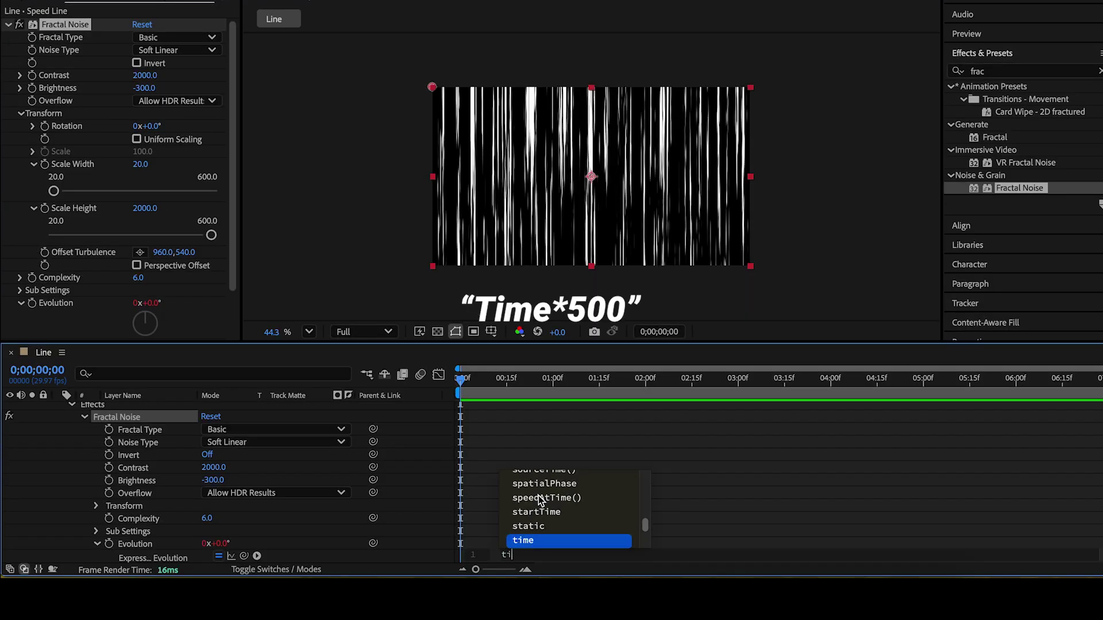
{"action": "type", "text": "me"}
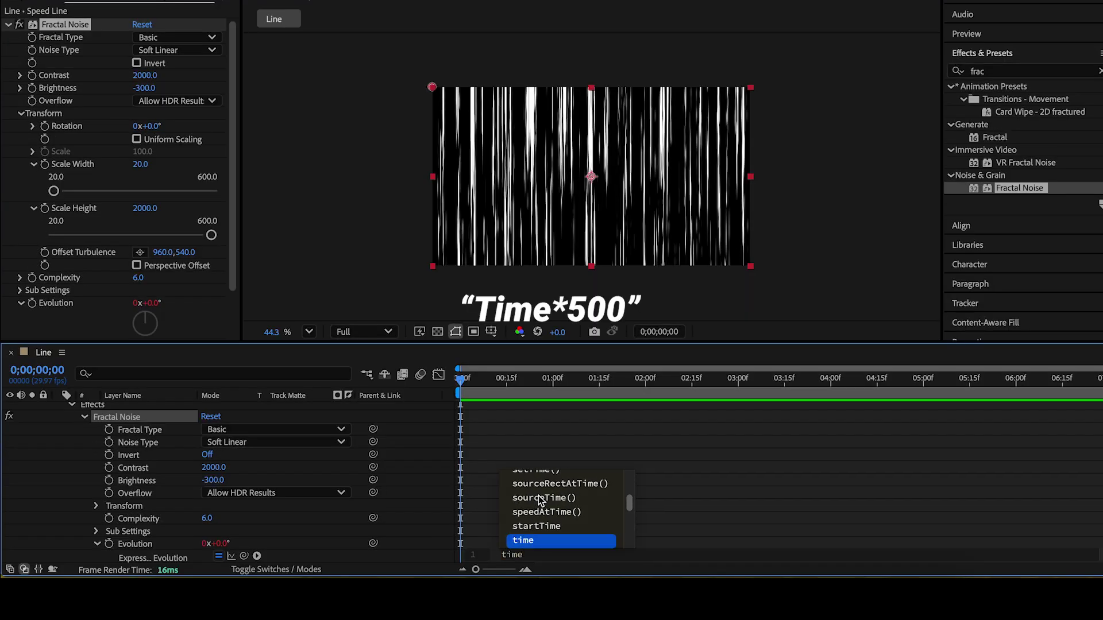
{"action": "key", "text": "Escape"}
{"action": "type", "text": "*500"}
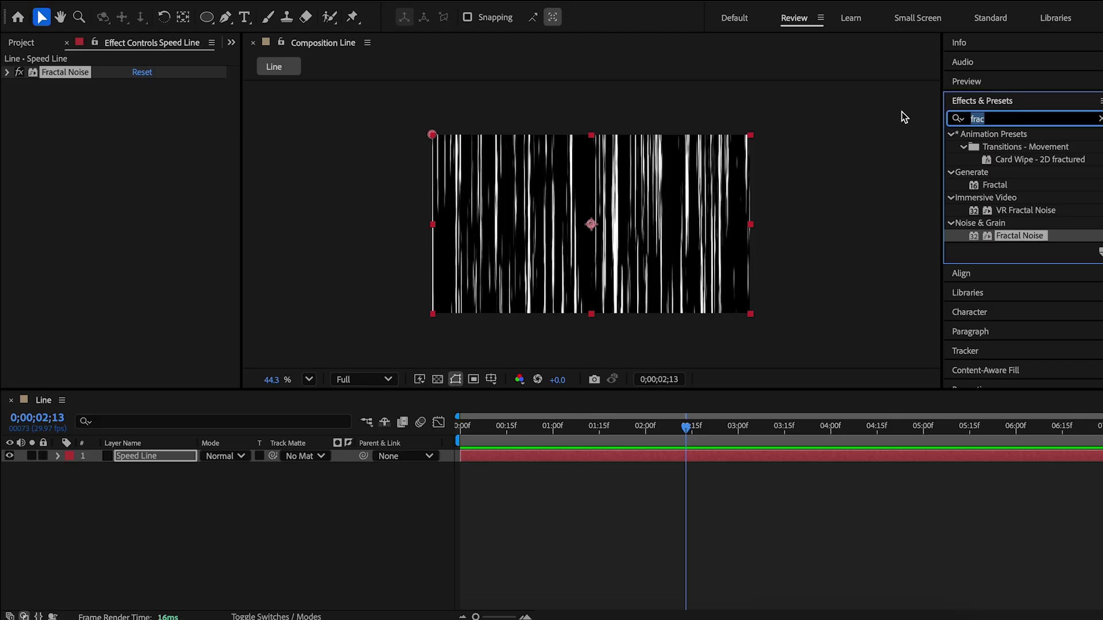
{"action": "type", "text": "pola"}
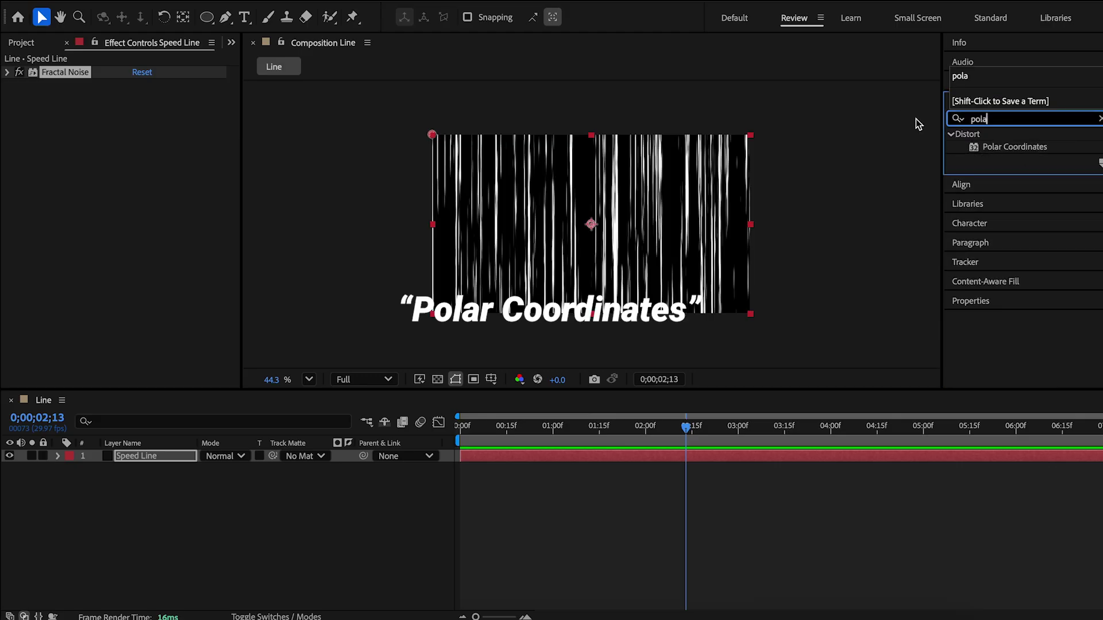
Step: Apply Polar Coordinates set to Rect to Polar at 100% interpolation, then preview the burst
{"action": "left_click_drag", "start_coordinate": [1056, 150], "coordinate": [163, 198]}
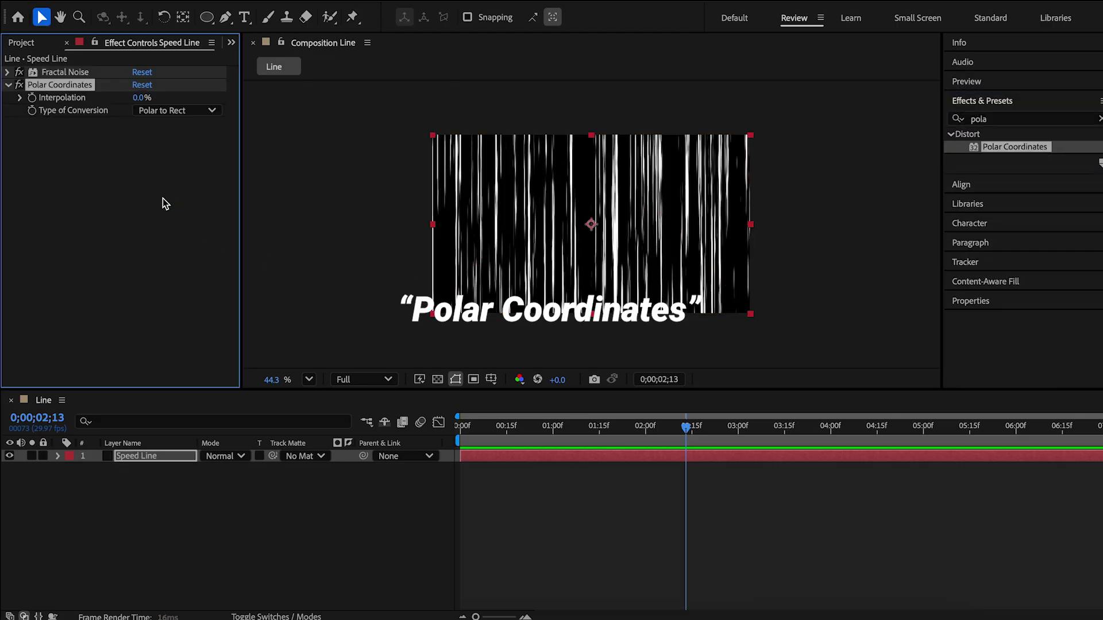
{"action": "left_click", "coordinate": [166, 113]}
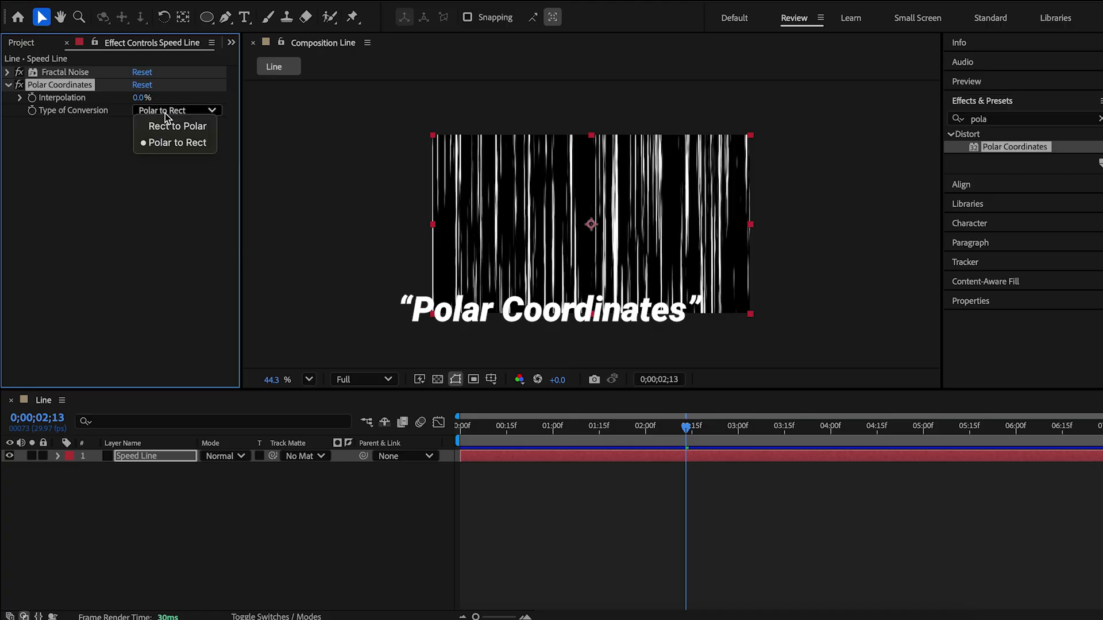
{"action": "left_click", "coordinate": [178, 126]}
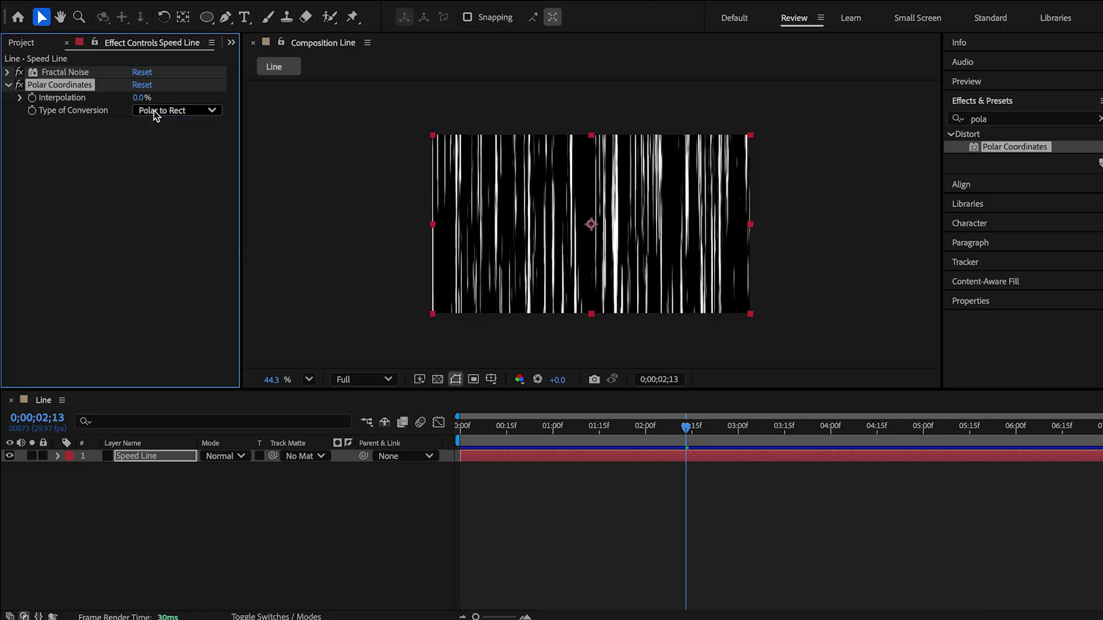
{"action": "left_click_drag", "start_coordinate": [142, 98], "coordinate": [358, 97]}
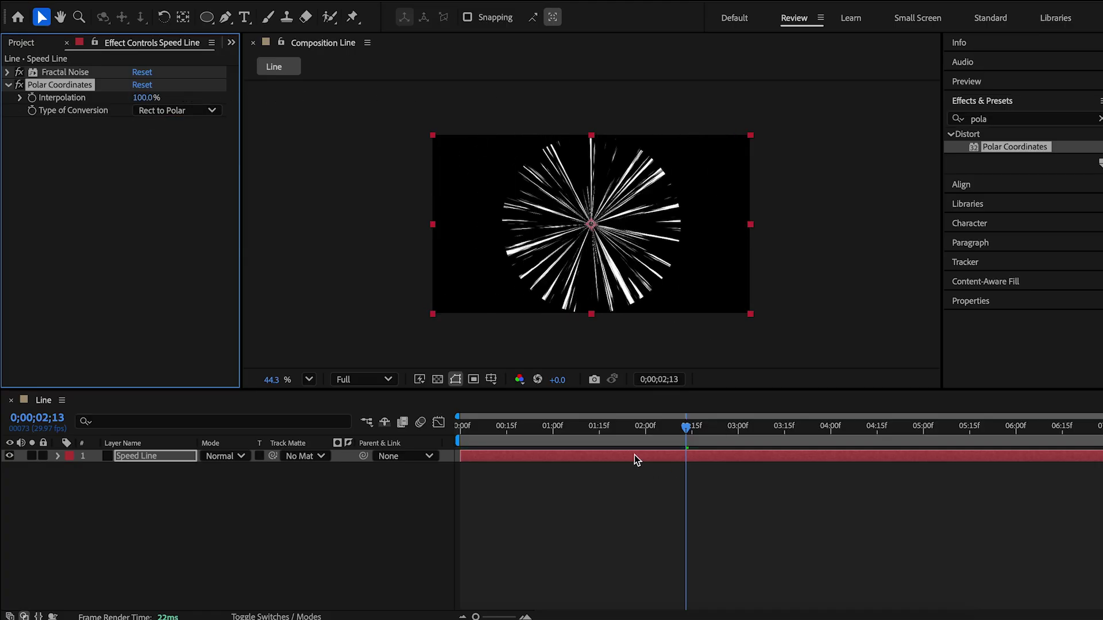
{"action": "left_click", "coordinate": [554, 428]}
{"action": "key", "text": "space"}
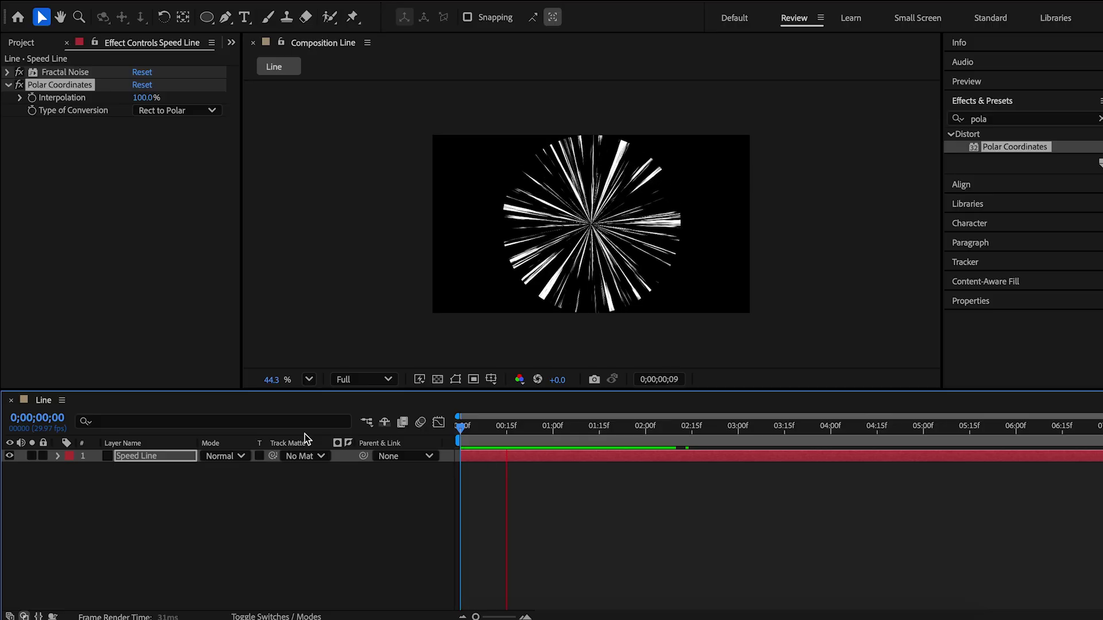
Step: Scale the Speed Line layer up to 211%
{"action": "left_click", "coordinate": [189, 456]}
{"action": "key", "text": "s"}
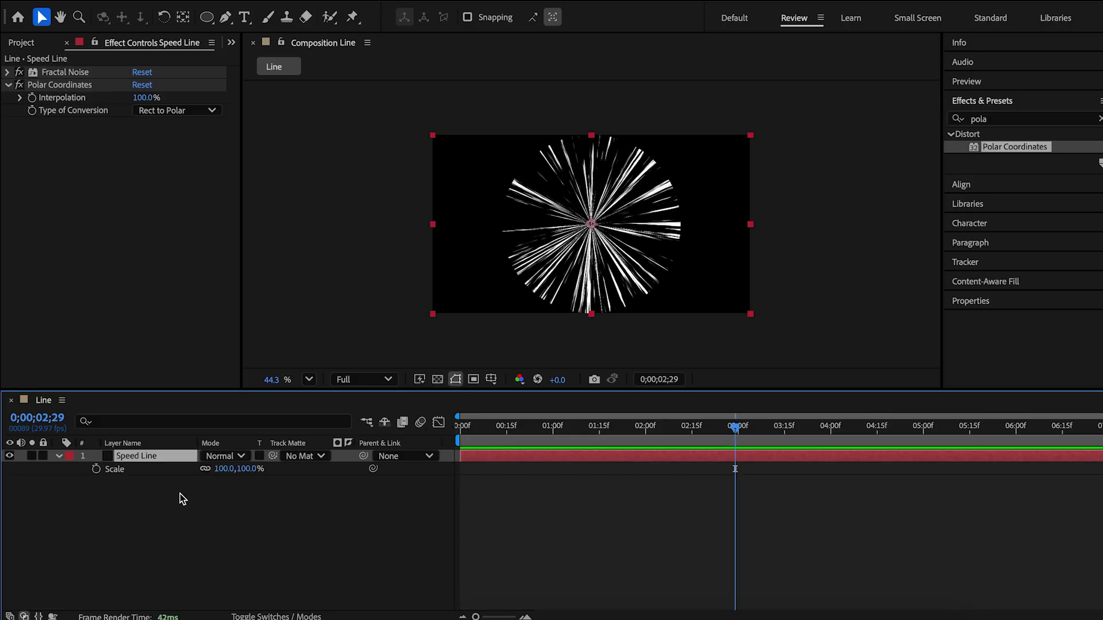
{"action": "left_click_drag", "start_coordinate": [224, 470], "coordinate": [309, 475]}
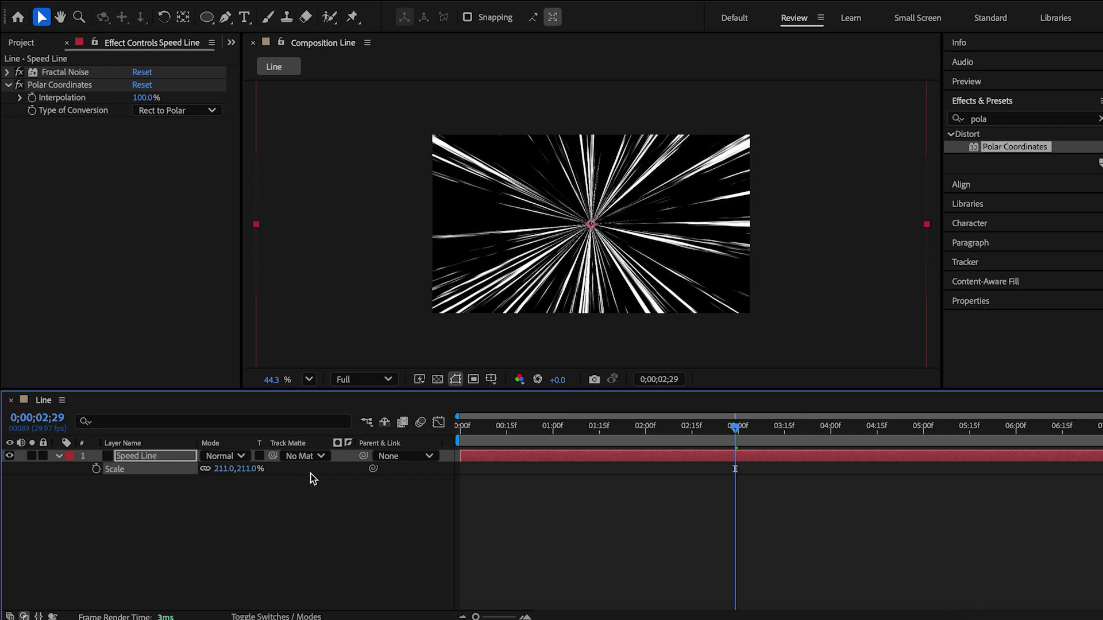
{"action": "left_click", "coordinate": [148, 520]}
{"action": "left_click", "coordinate": [58, 456]}
Step: Create a new solid layer named Mask
{"action": "right_click", "coordinate": [112, 501]}
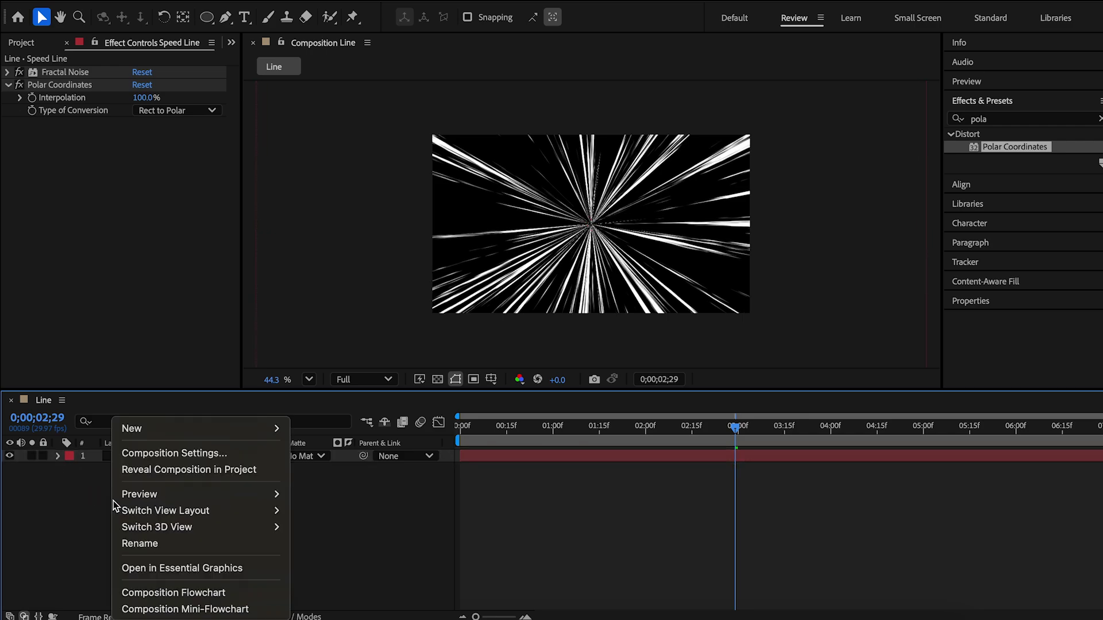
{"action": "mouse_move", "coordinate": [239, 430]}
{"action": "left_click", "coordinate": [336, 470]}
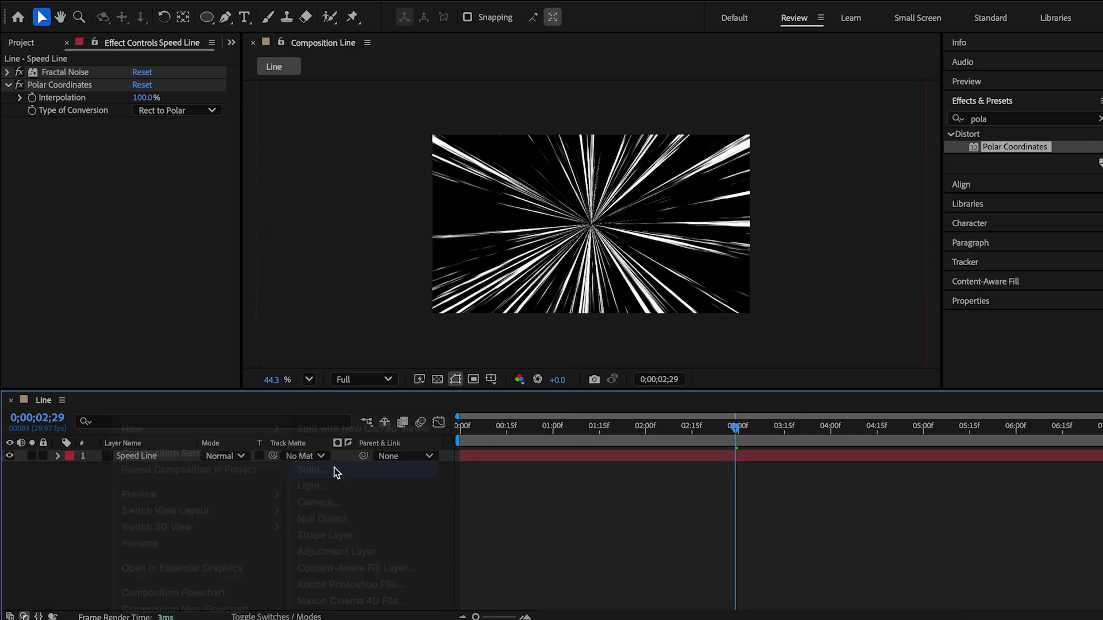
{"action": "type", "text": "Mask"}
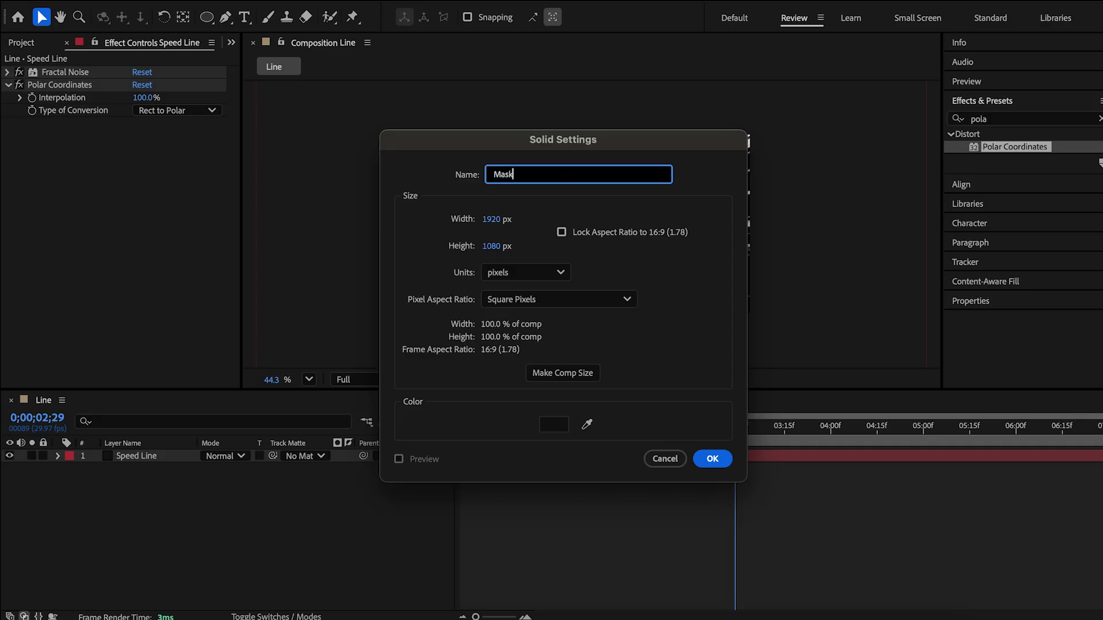
{"action": "left_click", "coordinate": [721, 458]}
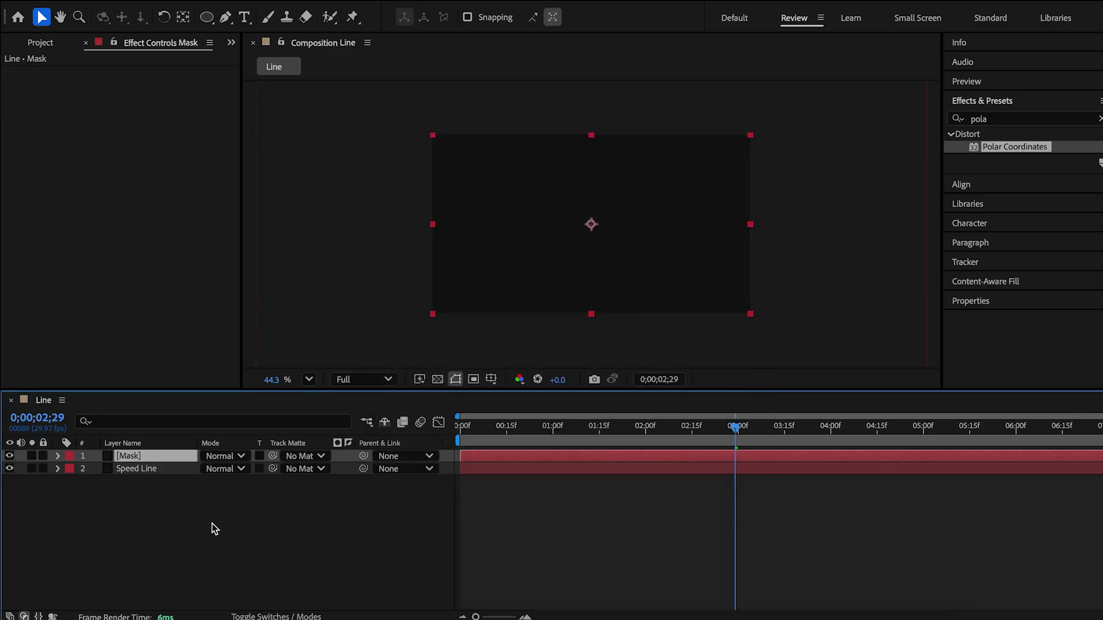
Step: Give Mask a full-layer elliptical mask in Subtract mode with 100 px feather
{"action": "left_click", "coordinate": [212, 523]}
{"action": "left_click", "coordinate": [178, 463]}
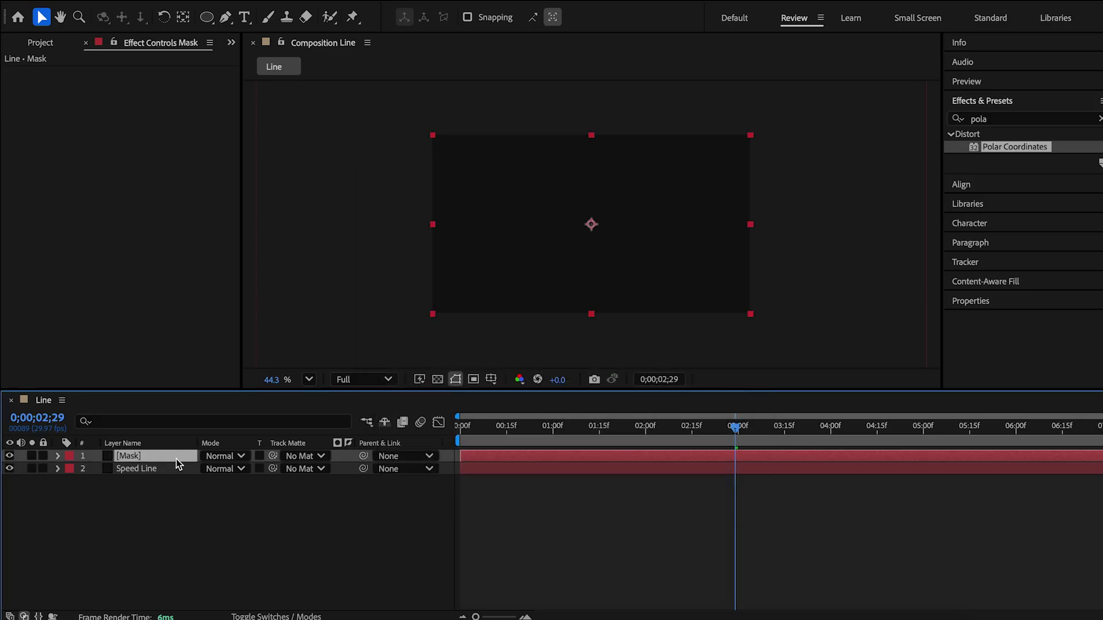
{"action": "double_click", "coordinate": [206, 16]}
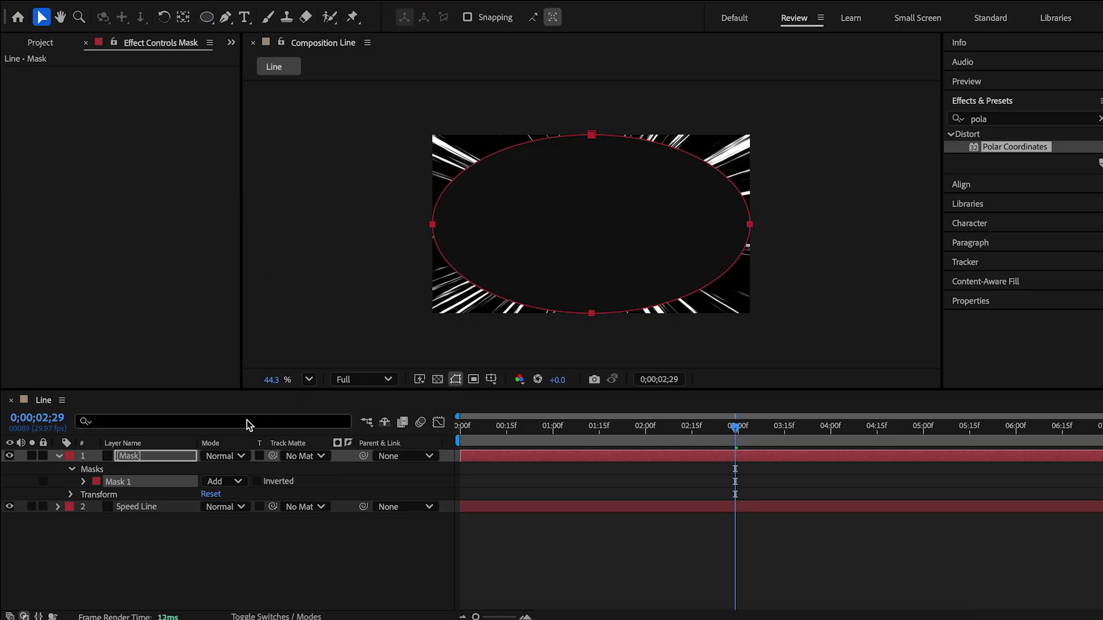
{"action": "left_click", "coordinate": [235, 482]}
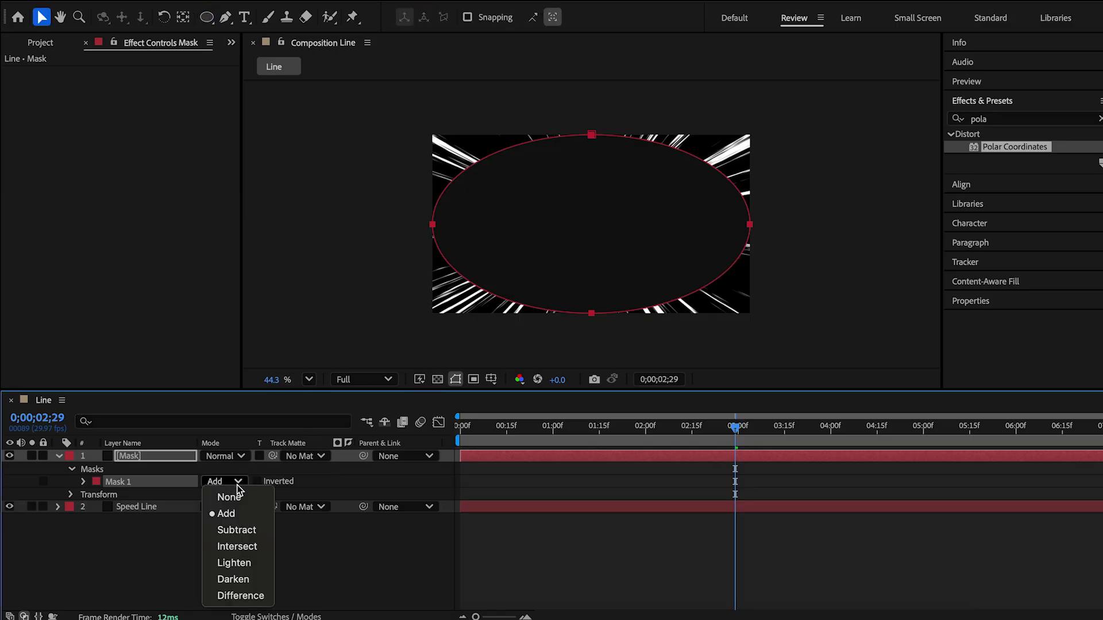
{"action": "left_click", "coordinate": [258, 531]}
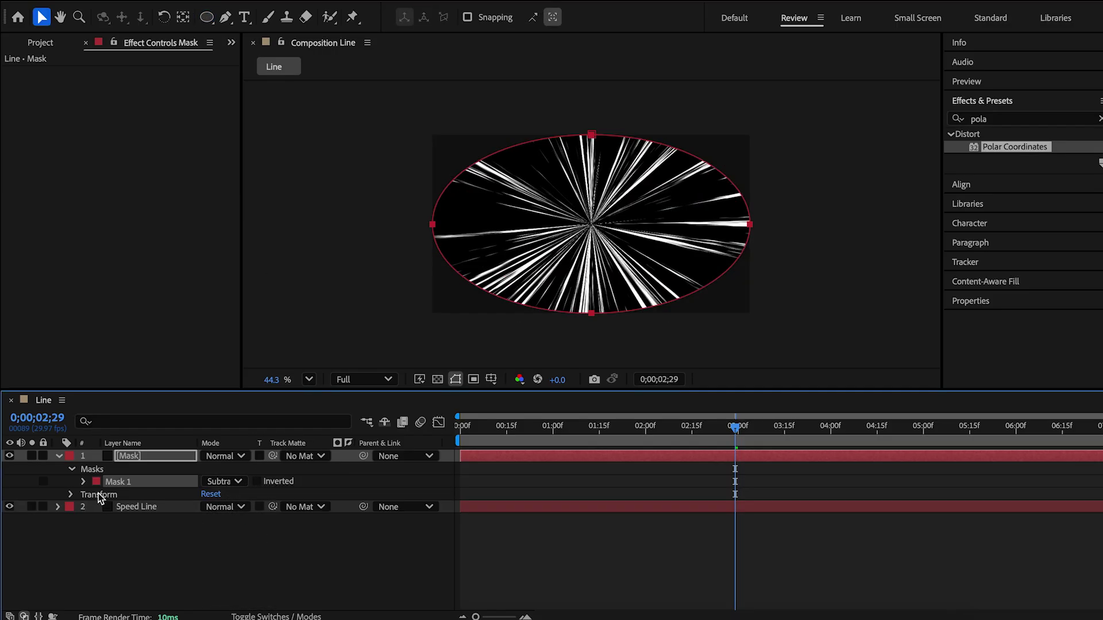
{"action": "left_click", "coordinate": [84, 483]}
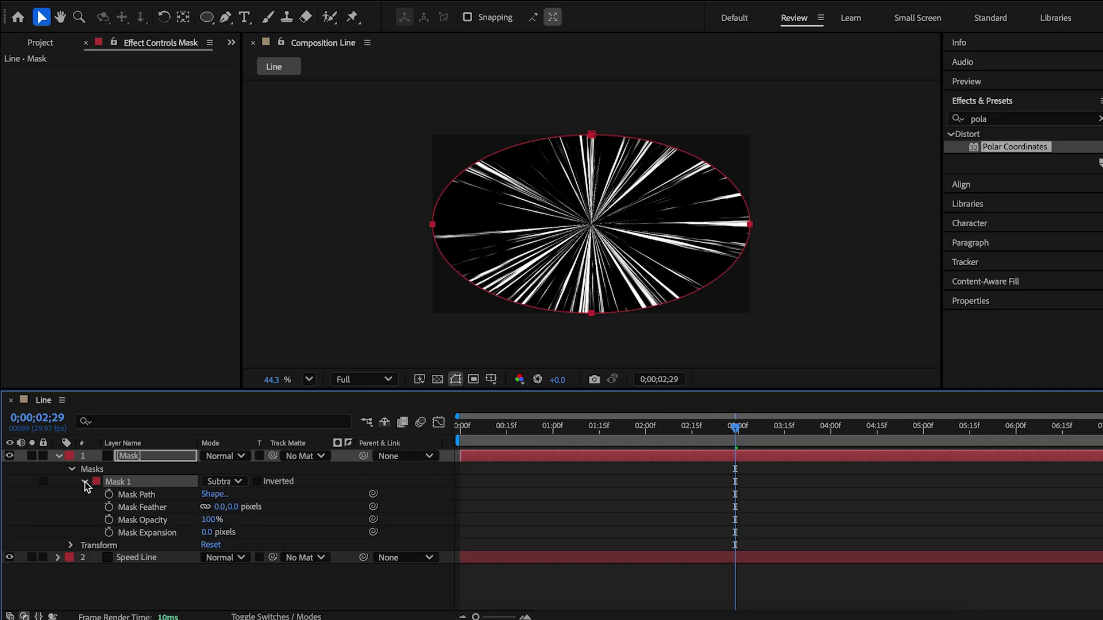
{"action": "left_click", "coordinate": [218, 507]}
{"action": "key", "text": "Tab"}
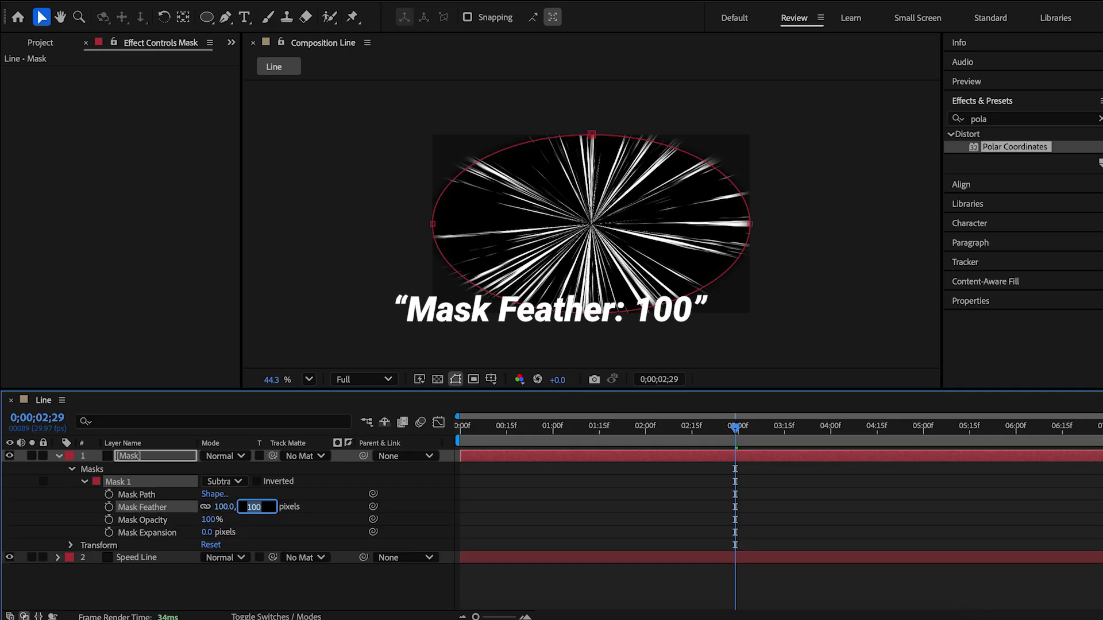
Step: Set Speed Line's track matte to the Mask layer
{"action": "left_click", "coordinate": [58, 456]}
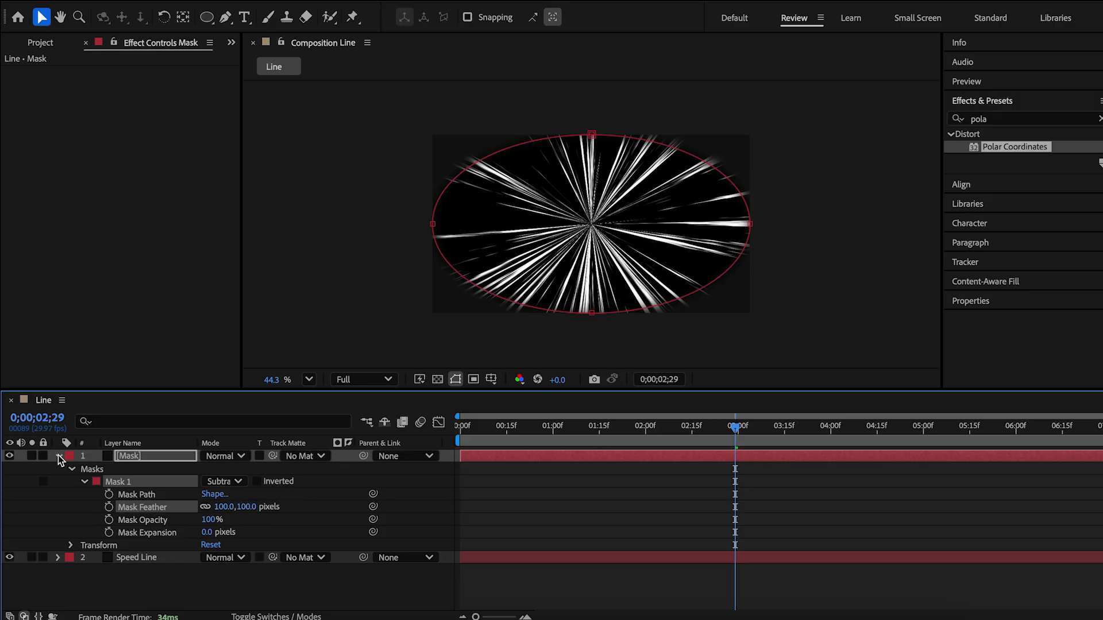
{"action": "left_click", "coordinate": [156, 487]}
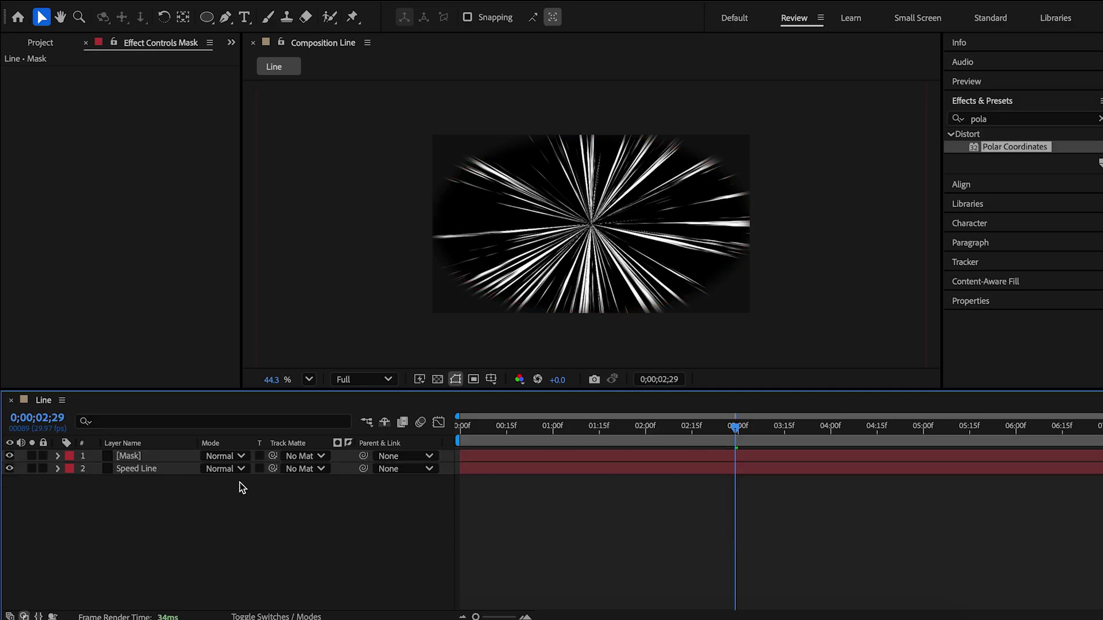
{"action": "left_click", "coordinate": [299, 470]}
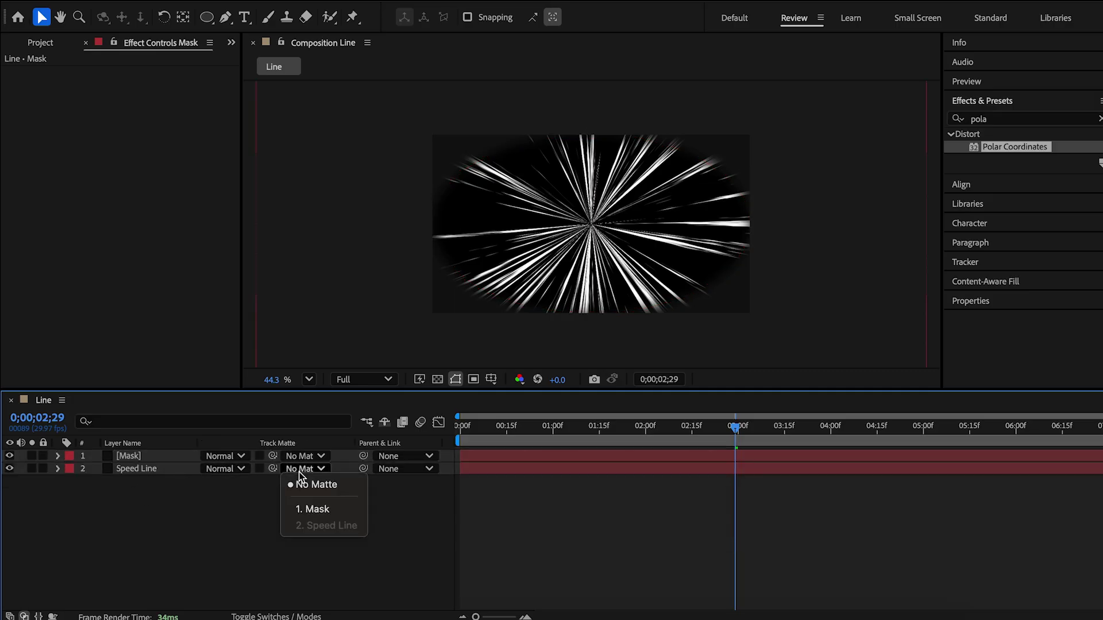
{"action": "left_click", "coordinate": [347, 509]}
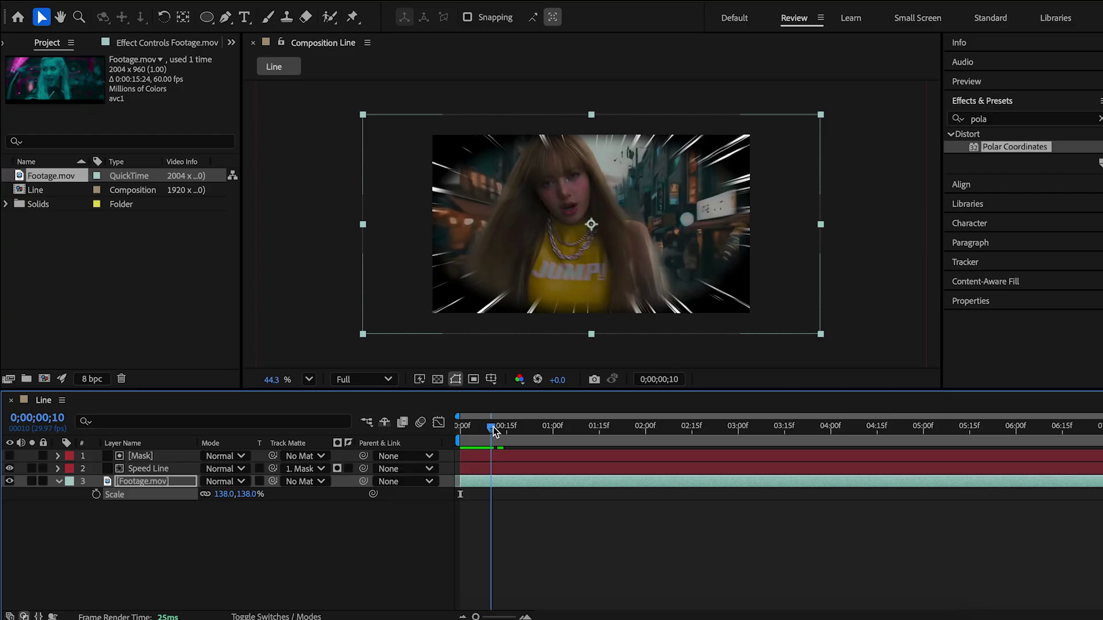
{"action": "left_click_drag", "start_coordinate": [493, 426], "coordinate": [498, 427]}
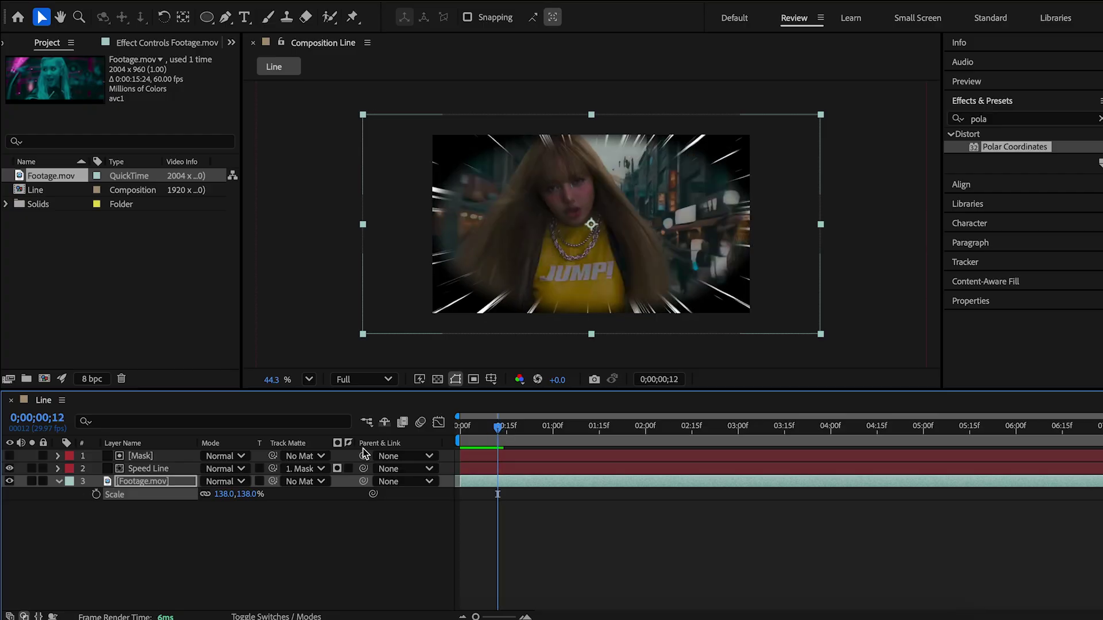
Step: Switch Speed Line's blend mode to Screen and preview the composition
{"action": "left_click", "coordinate": [162, 464]}
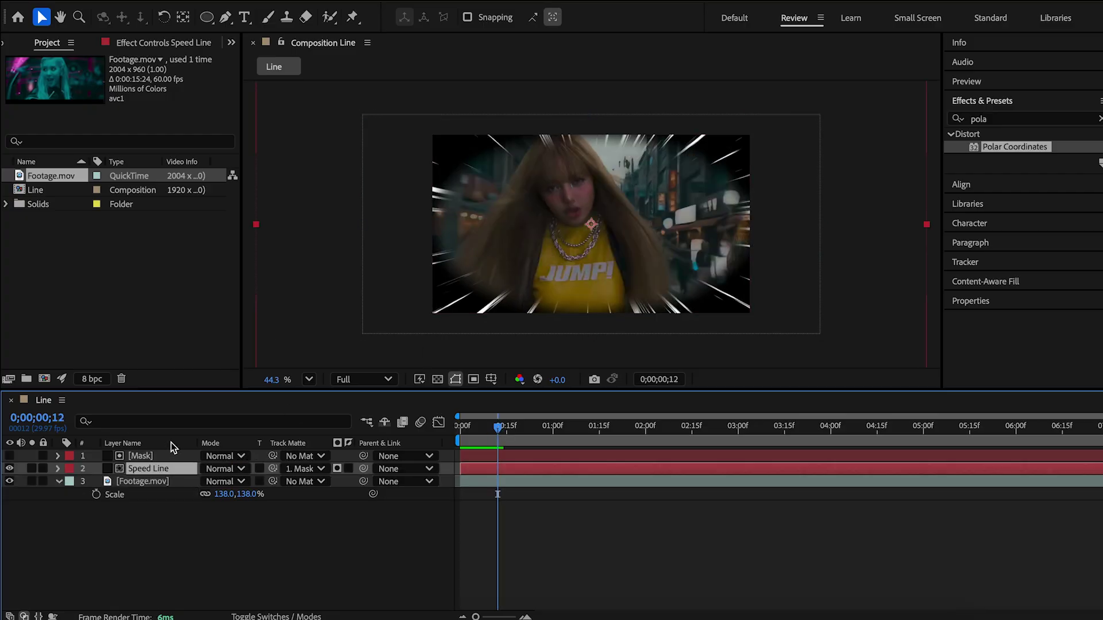
{"action": "left_click", "coordinate": [242, 470]}
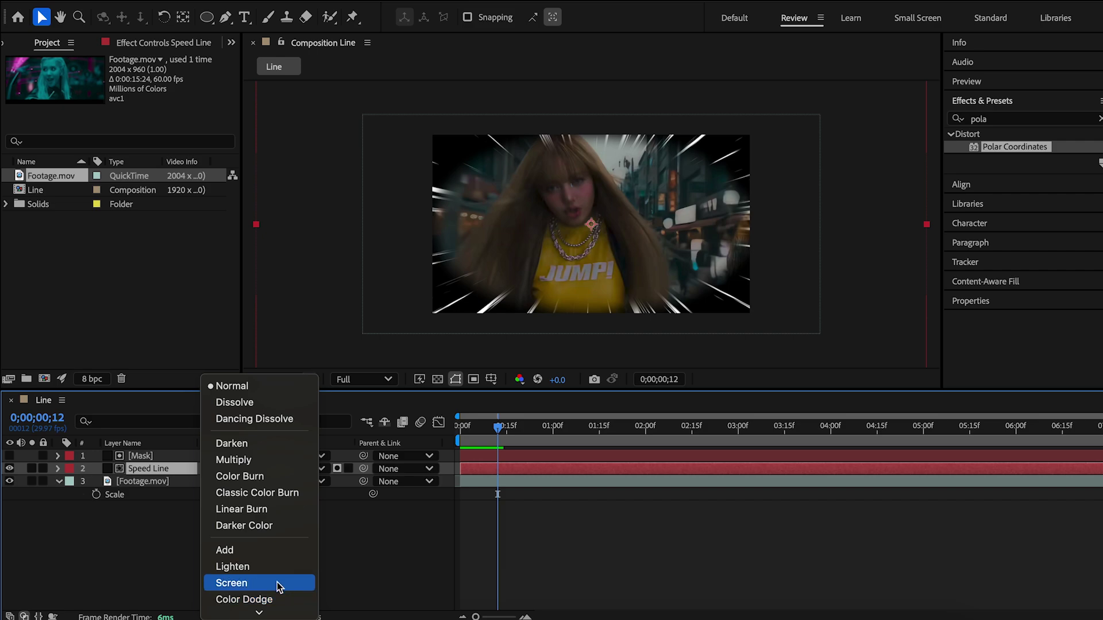
{"action": "left_click", "coordinate": [278, 585]}
{"action": "key", "text": "space"}
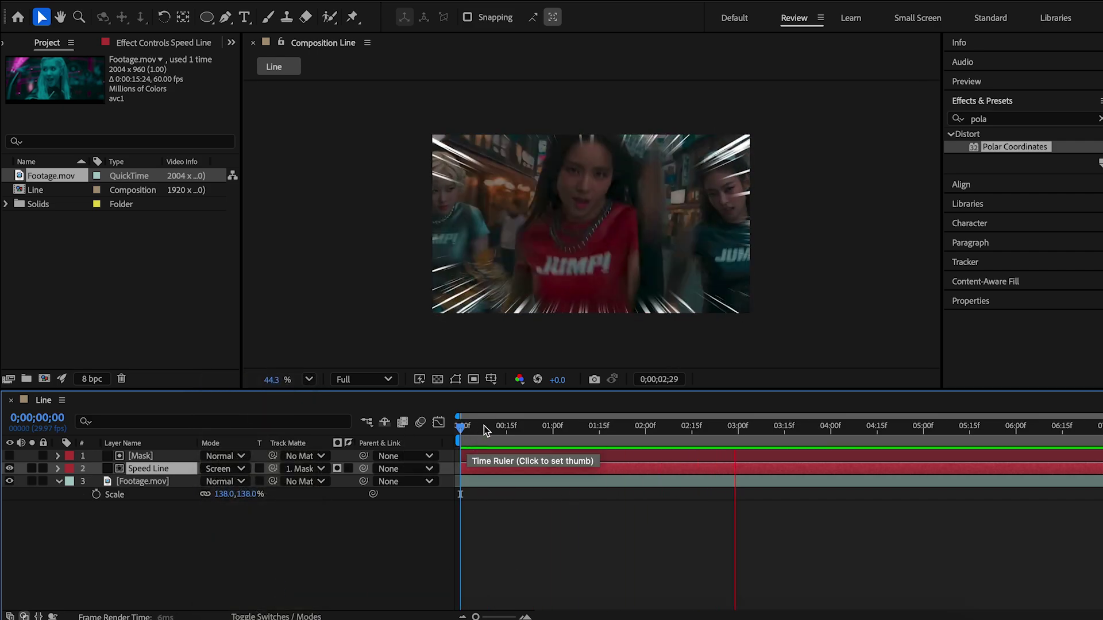
Step: Apply CC Toner to the Speed Line layer
{"action": "key", "text": "space"}
{"action": "left_click_drag", "start_coordinate": [1099, 118], "coordinate": [943, 117]}
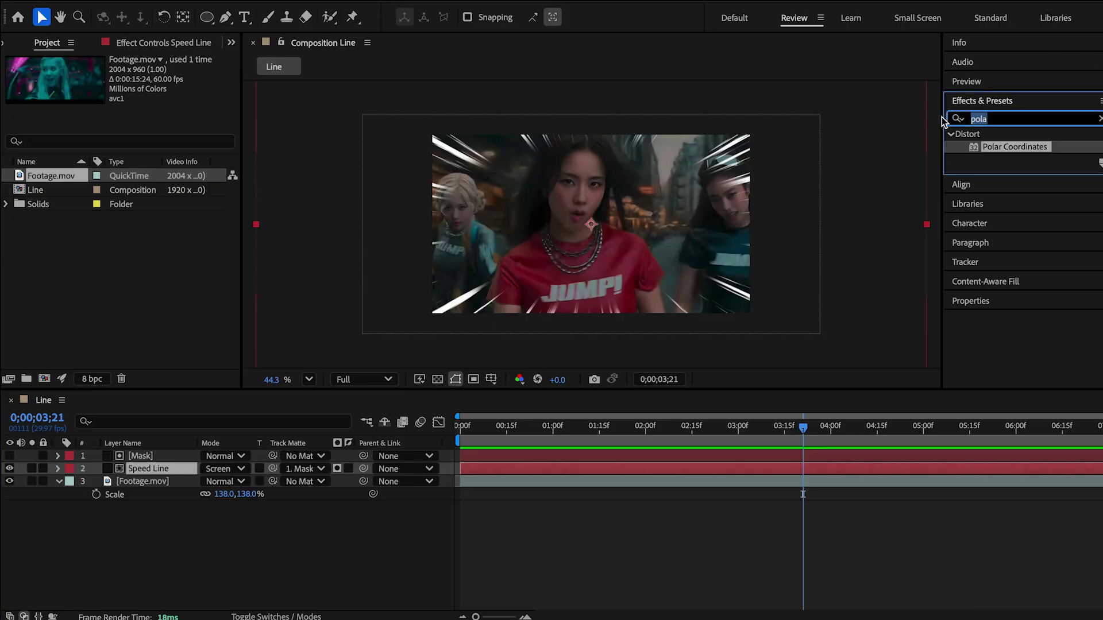
{"action": "type", "text": "tone"}
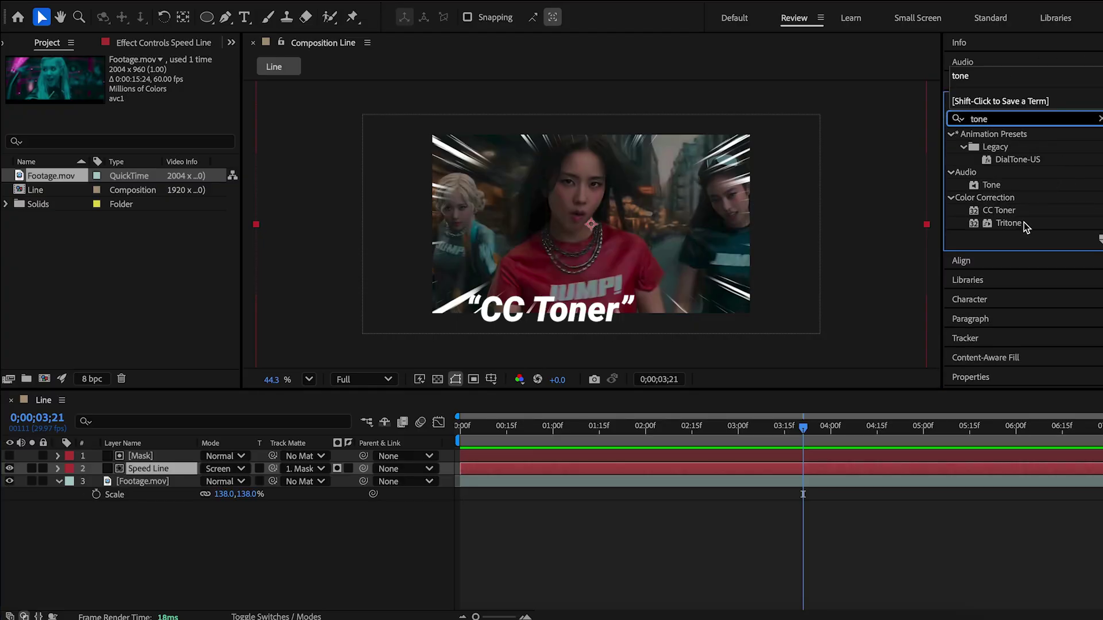
{"action": "left_click_drag", "start_coordinate": [1015, 212], "coordinate": [161, 465]}
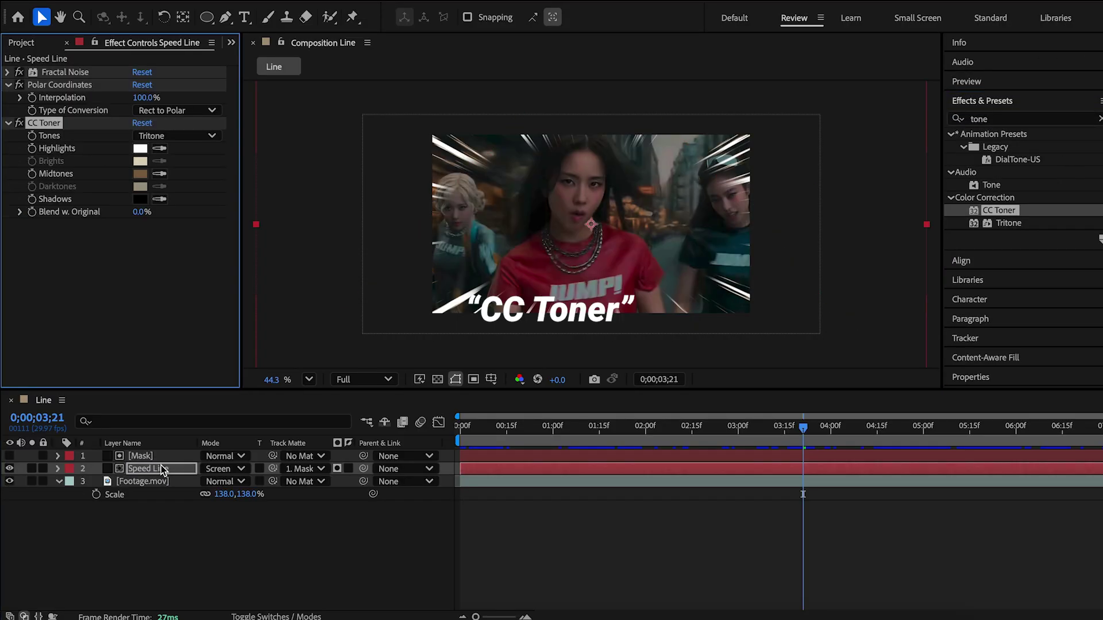
{"action": "left_click", "coordinate": [9, 85]}
Step: Set CC Toner's Highlights and Midtones colours to pink
{"action": "left_click", "coordinate": [140, 123]}
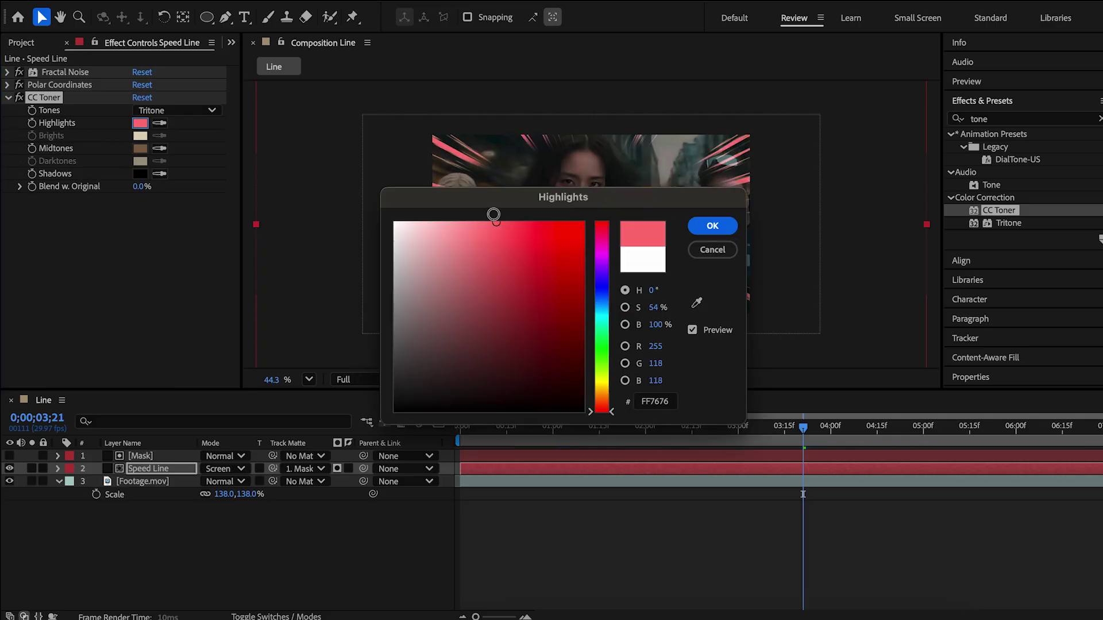
{"action": "left_click", "coordinate": [595, 228]}
{"action": "left_click", "coordinate": [449, 216]}
{"action": "left_click", "coordinate": [712, 226]}
{"action": "left_click", "coordinate": [140, 148]}
{"action": "left_click", "coordinate": [483, 223]}
{"action": "left_click", "coordinate": [602, 234]}
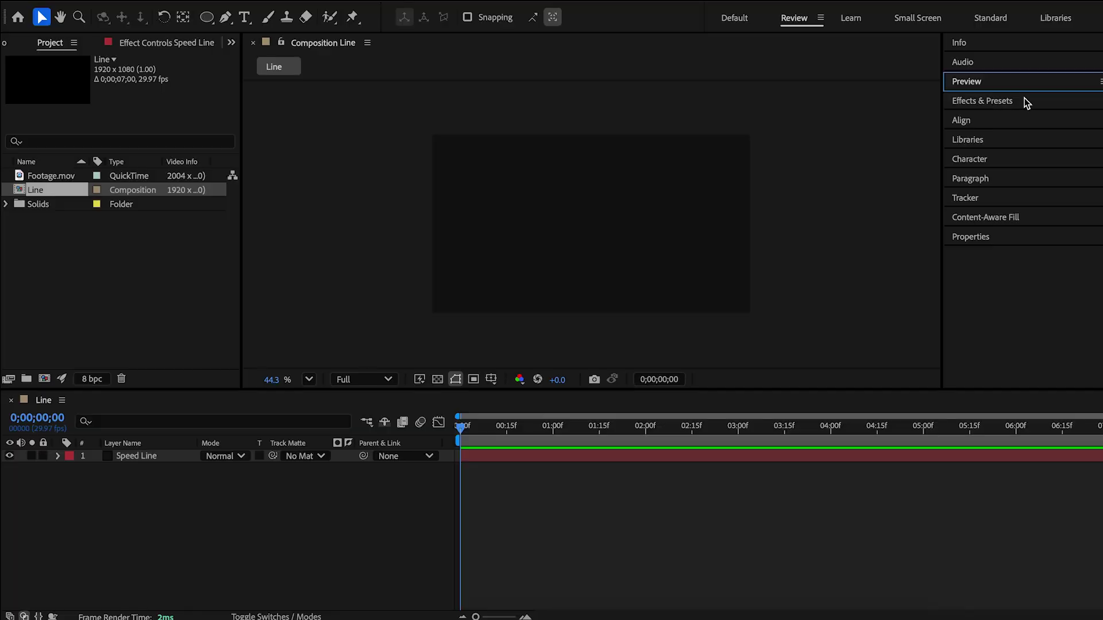
Step: Apply Fractal Noise to Speed Line with Contrast 2000 and Brightness -400
{"action": "left_click", "coordinate": [1040, 100]}
{"action": "left_click", "coordinate": [1021, 116]}
{"action": "type", "text": "frac"}
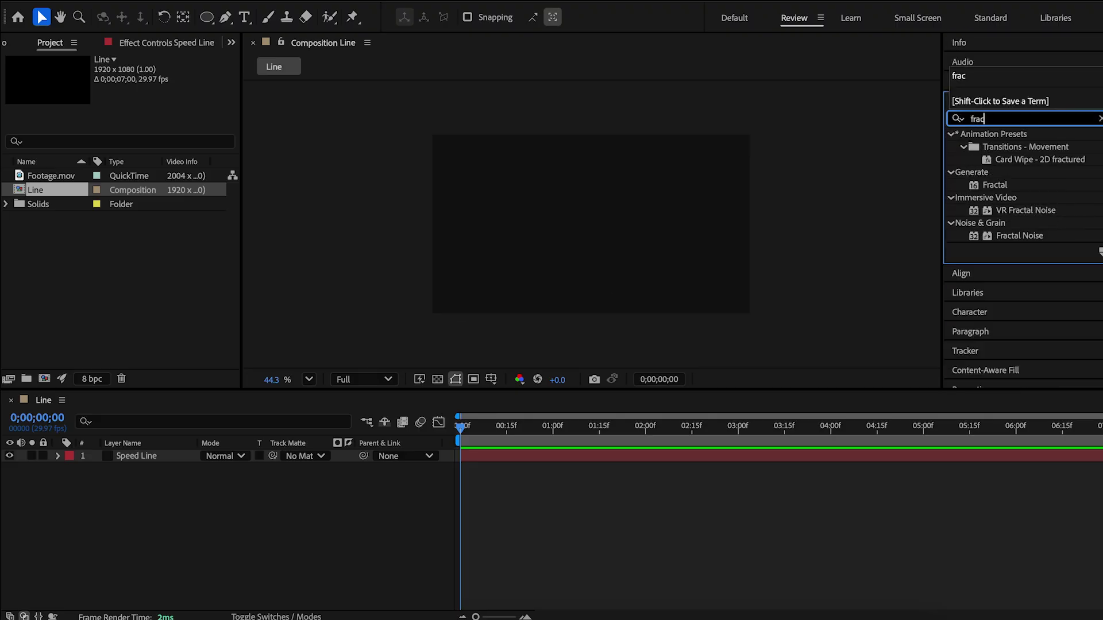
{"action": "left_click_drag", "start_coordinate": [1047, 235], "coordinate": [168, 461]}
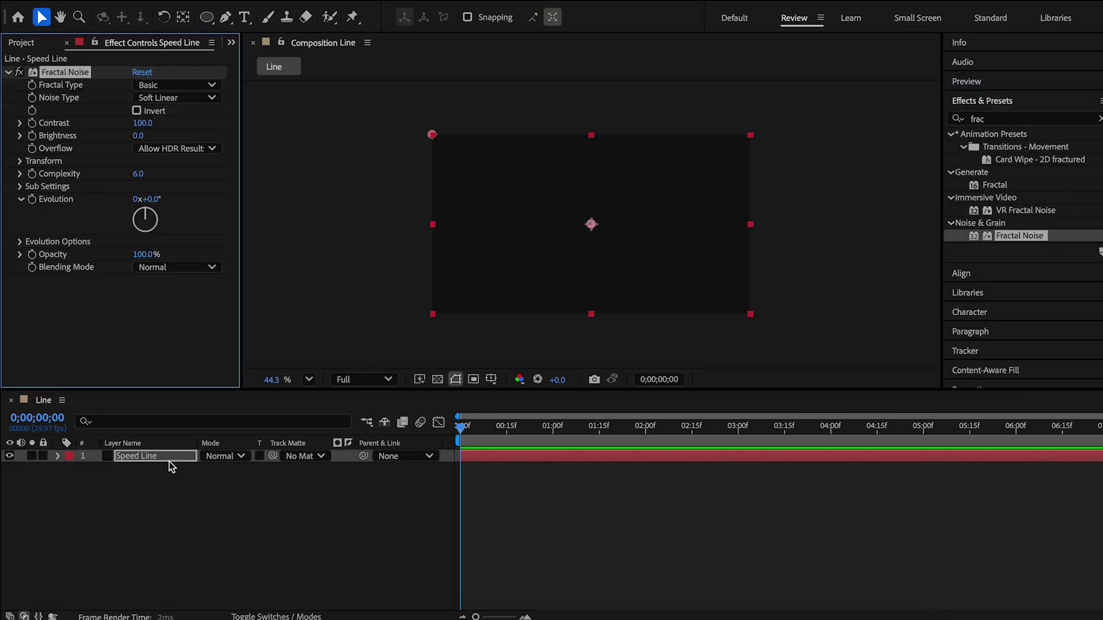
{"action": "left_click", "coordinate": [142, 124]}
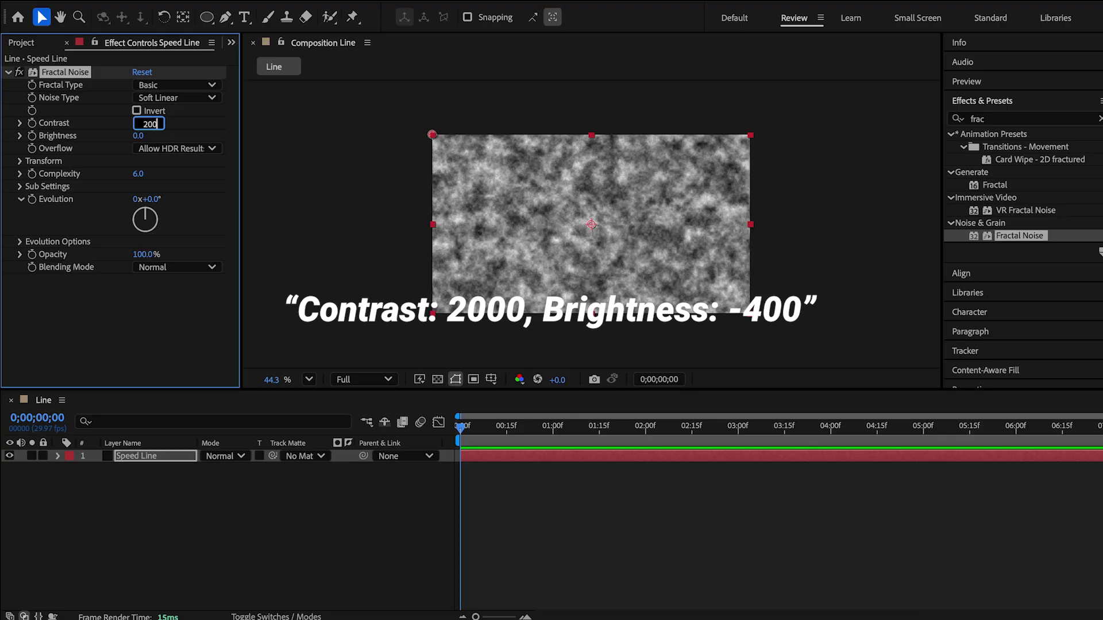
{"action": "type", "text": "2000"}
{"action": "key", "text": "Tab"}
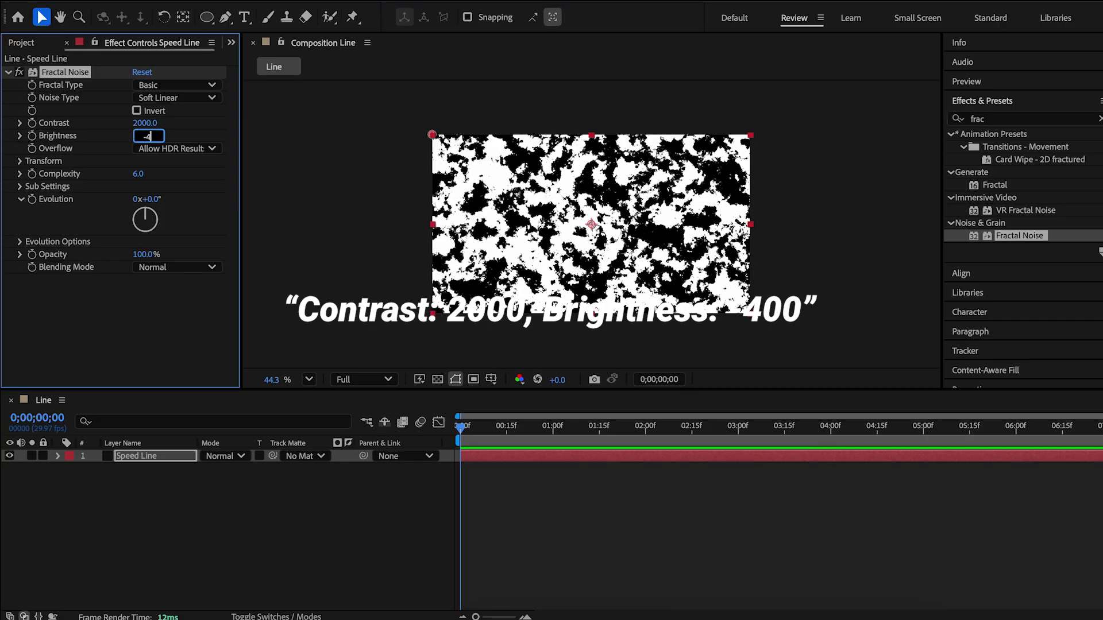
{"action": "type", "text": "-400"}
{"action": "left_click", "coordinate": [20, 161]}
Step: Turn off Uniform Scaling; set Scale Width 2000, Scale Height 20, Complexity 2
{"action": "left_click", "coordinate": [137, 187]}
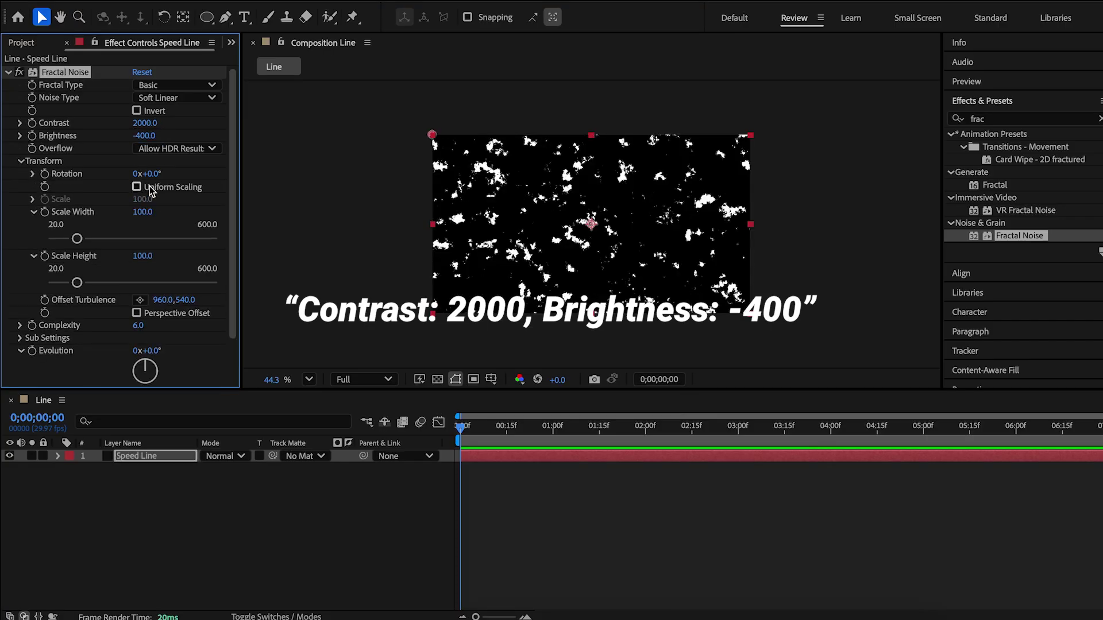
{"action": "left_click", "coordinate": [144, 212]}
{"action": "type", "text": "2"}
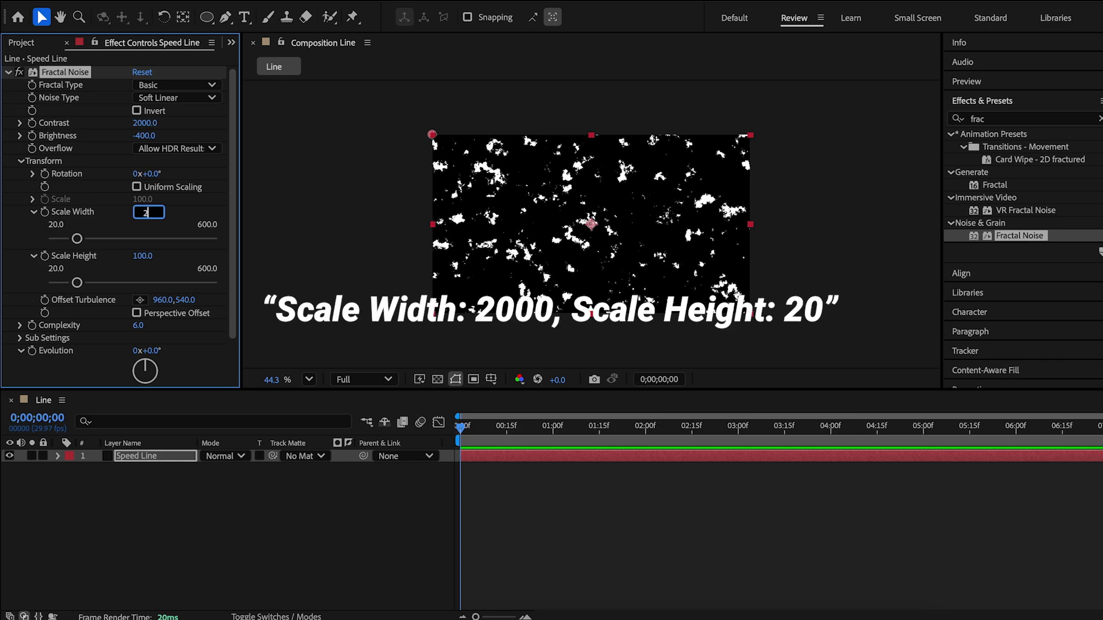
{"action": "key", "text": "Tab"}
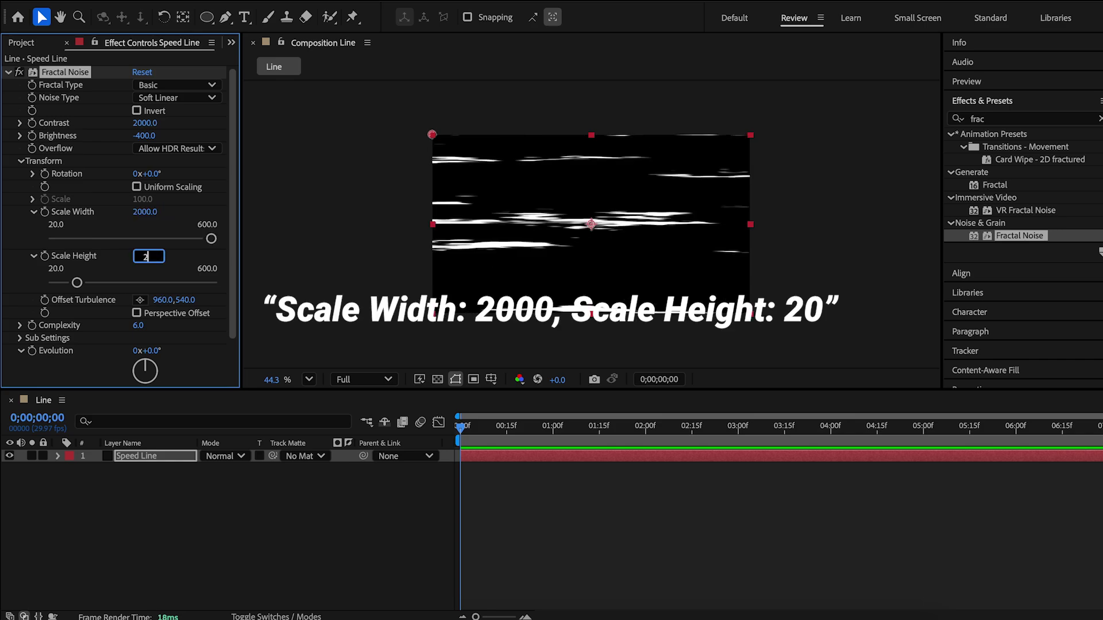
{"action": "key", "text": "Tab"}
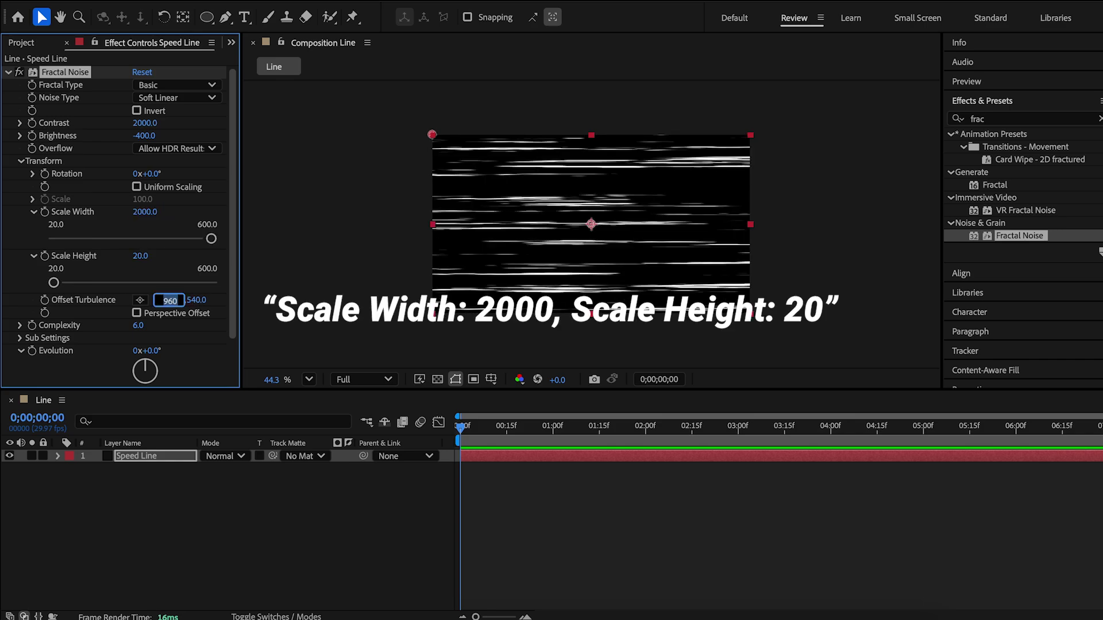
{"action": "left_click_drag", "start_coordinate": [232, 257], "coordinate": [233, 261]}
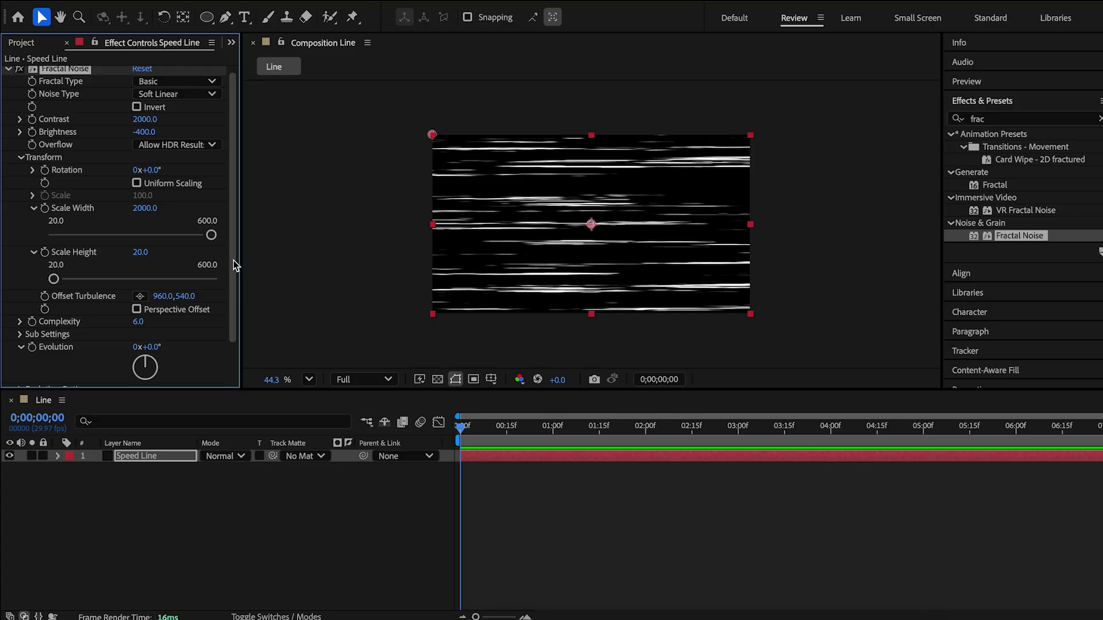
{"action": "left_click", "coordinate": [139, 323]}
{"action": "type", "text": "2"}
{"action": "key", "text": "Tab"}
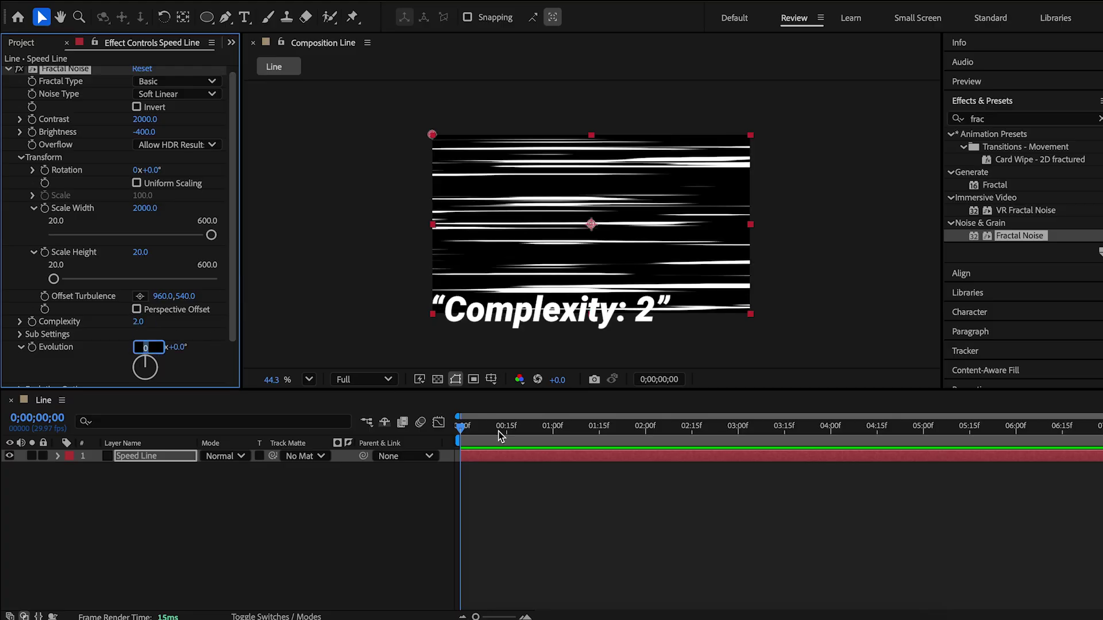
{"action": "left_click", "coordinate": [500, 436]}
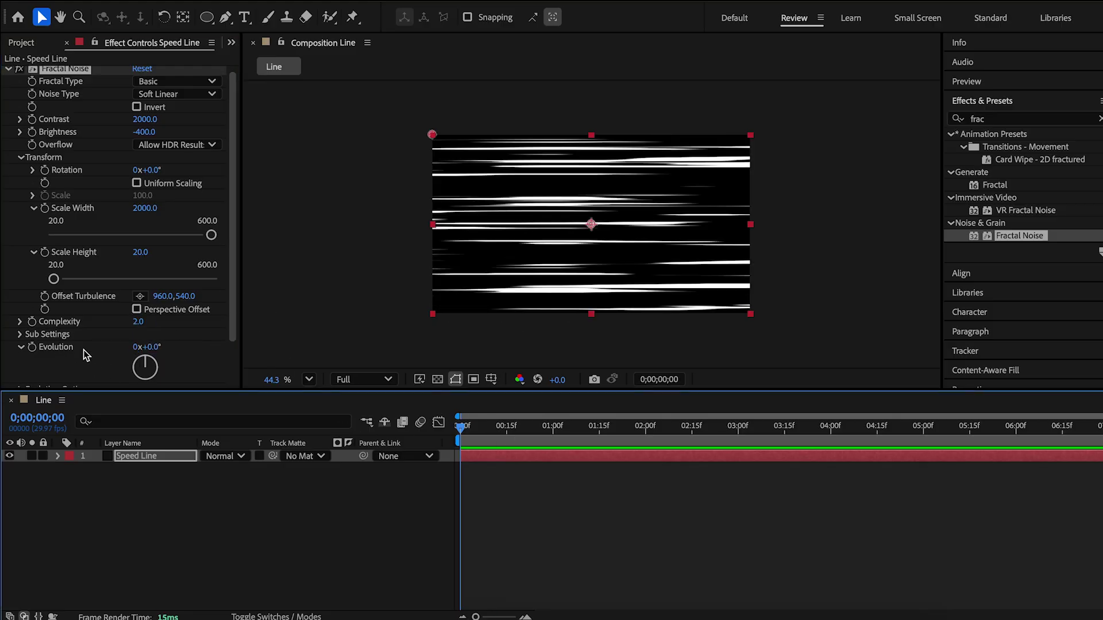
Step: Give Fractal Noise Evolution the expression time*500 and preview the moving streaks
{"action": "scroll", "coordinate": [226, 328], "scroll_direction": "down", "scroll_amount": 2}
{"action": "left_click", "coordinate": [32, 313], "text": "alt"}
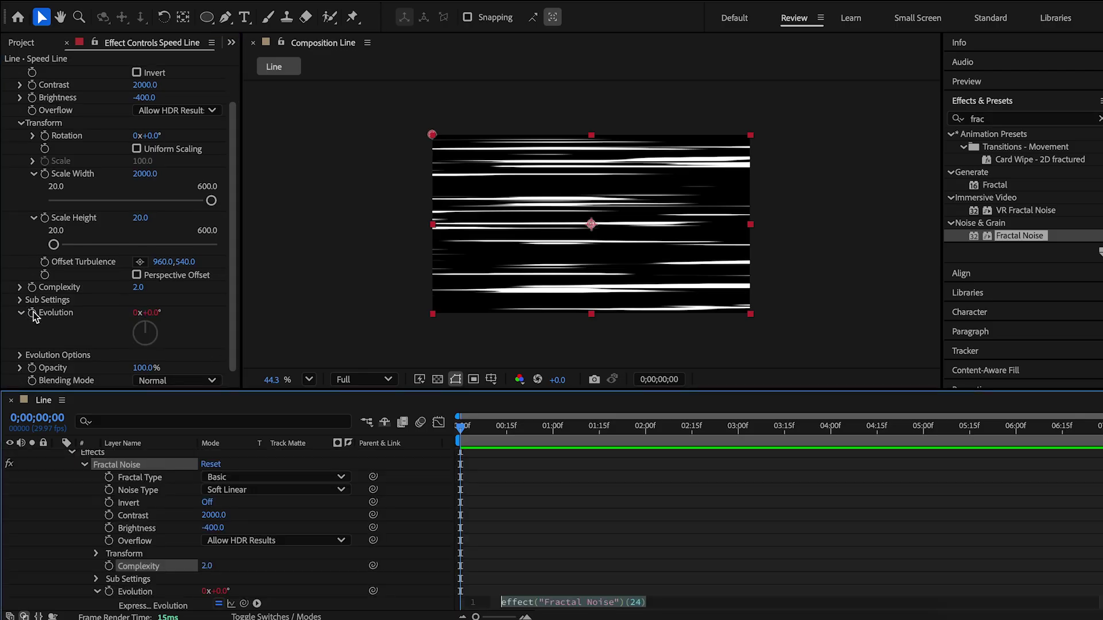
{"action": "type", "text": "time"}
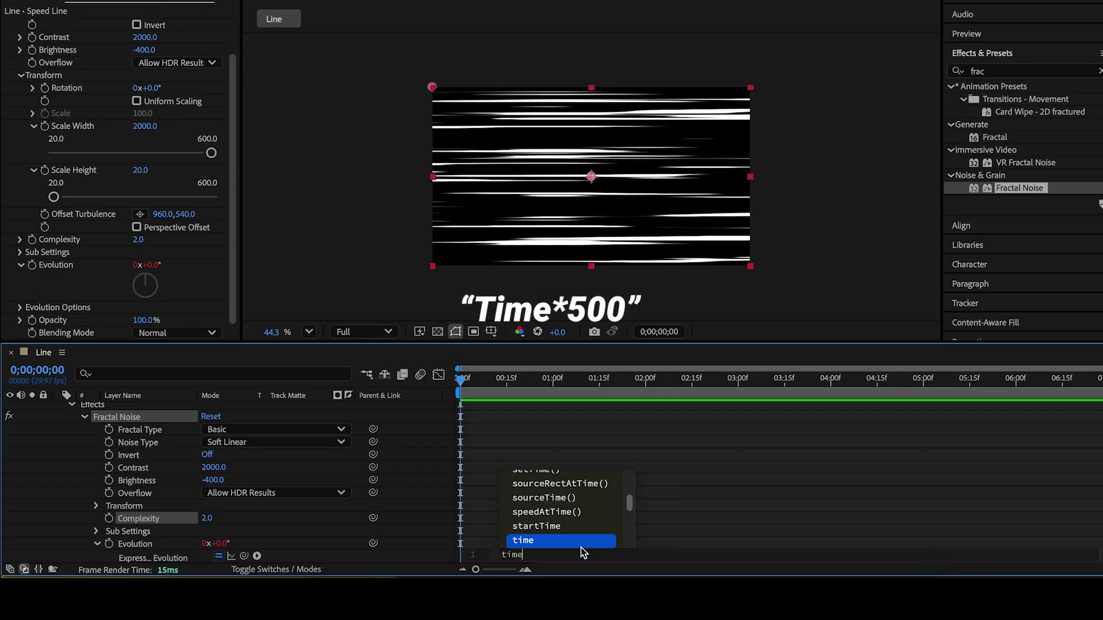
{"action": "type", "text": "*500"}
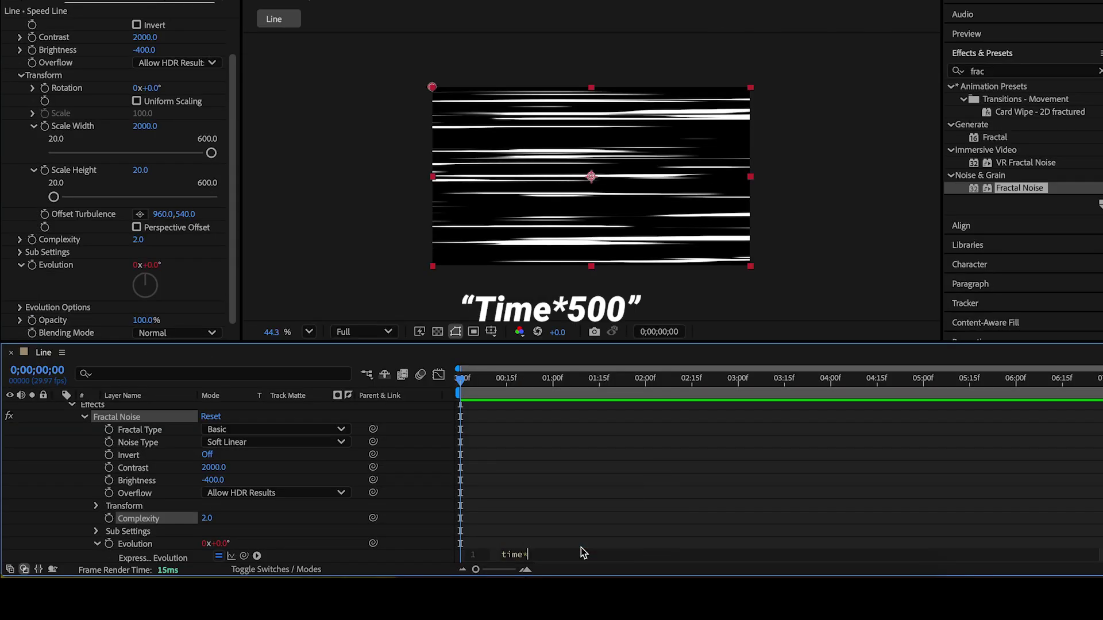
{"action": "left_click", "coordinate": [360, 382]}
{"action": "key", "text": "space"}
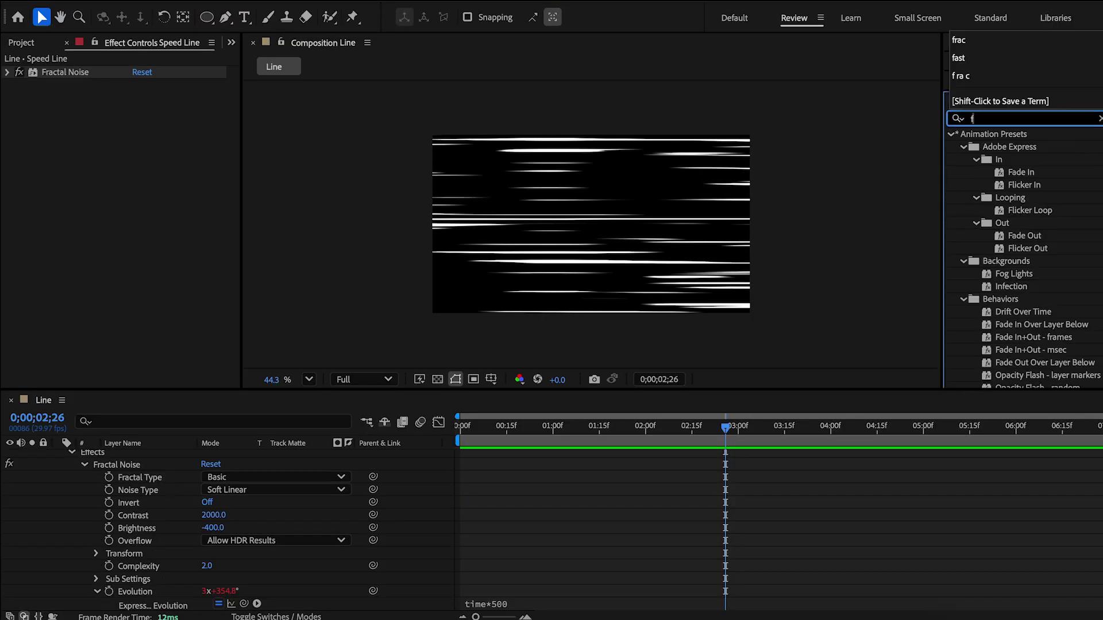
Step: Apply Fast Box Blur with Blur Radius 3 and 3 iterations
{"action": "type", "text": "ast"}
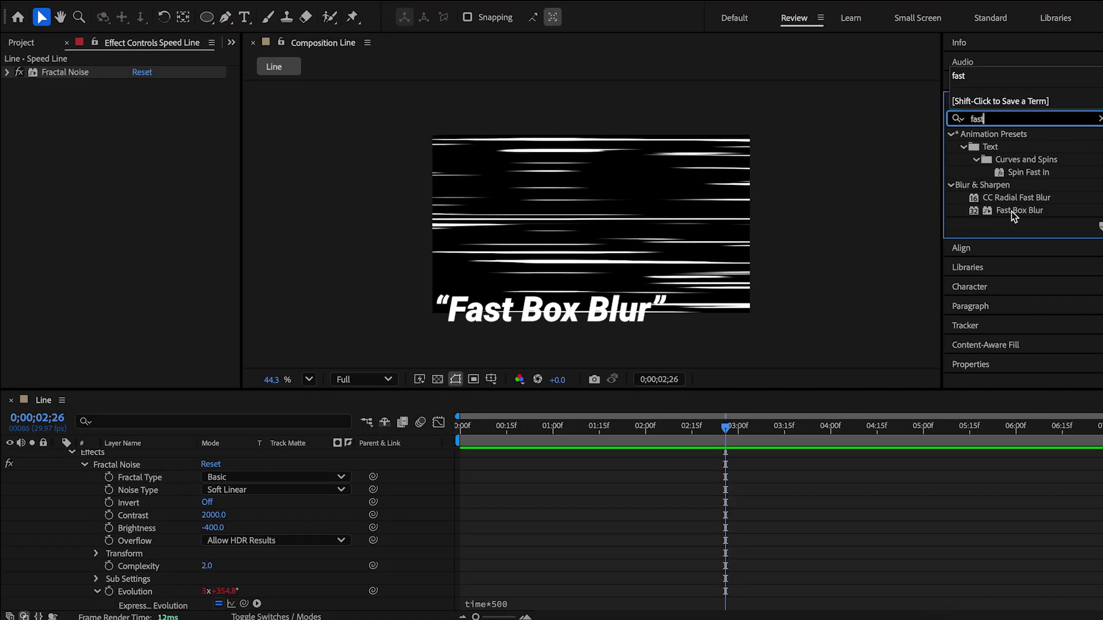
{"action": "left_click_drag", "start_coordinate": [1013, 215], "coordinate": [152, 160]}
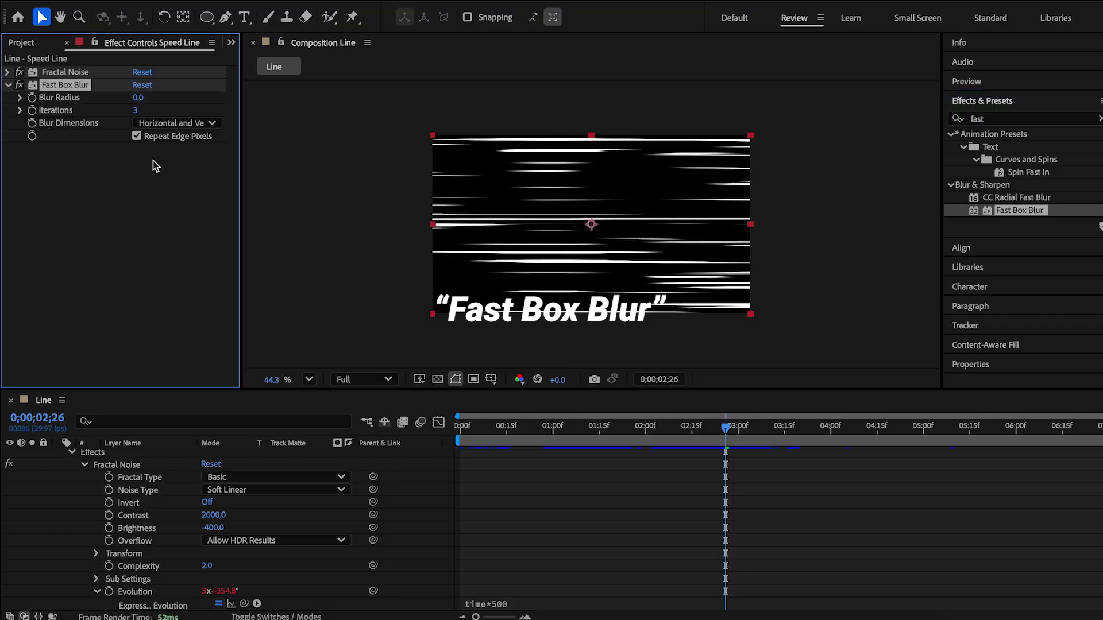
{"action": "left_click", "coordinate": [138, 97]}
{"action": "type", "text": "3"}
{"action": "key", "text": "Tab"}
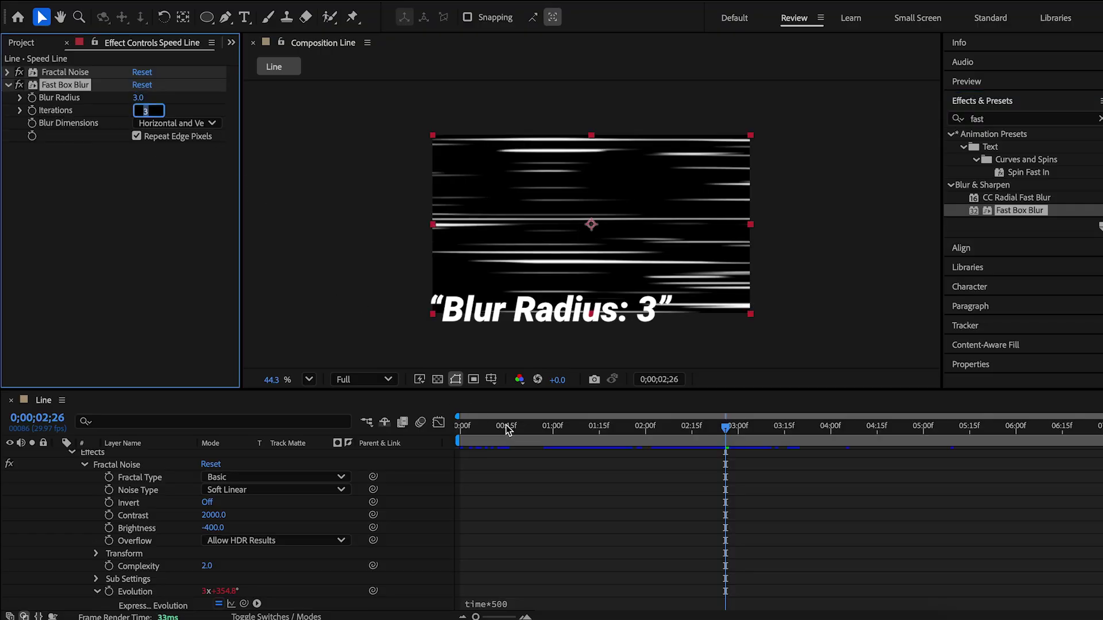
{"action": "key", "text": "Return"}
{"action": "key", "text": "Home"}
Step: Apply CC Toner with pink Highlights and Midtones, then preview the tinted streaks
{"action": "left_click", "coordinate": [1012, 118]}
{"action": "type", "text": "tone"}
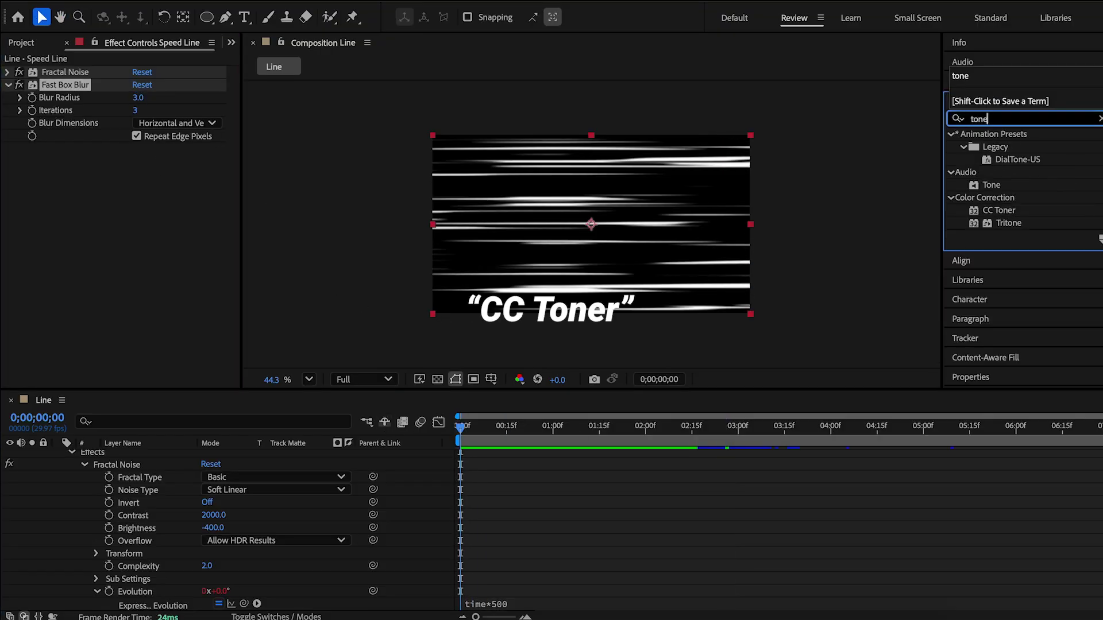
{"action": "left_click_drag", "start_coordinate": [1021, 211], "coordinate": [166, 221]}
{"action": "left_click", "coordinate": [140, 174]}
{"action": "left_click_drag", "start_coordinate": [488, 223], "coordinate": [444, 222]}
{"action": "left_click", "coordinate": [712, 225]}
{"action": "left_click", "coordinate": [140, 199]}
{"action": "left_click", "coordinate": [600, 229]}
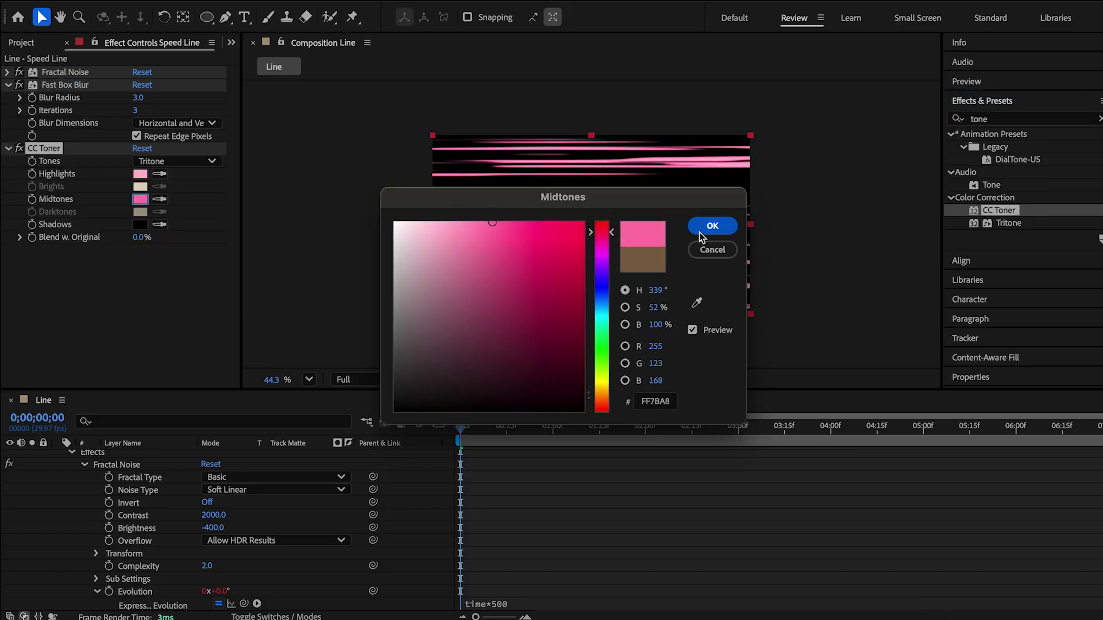
{"action": "left_click", "coordinate": [707, 227]}
{"action": "key", "text": "space"}
{"action": "key", "text": "ctrl+5"}
{"action": "type", "text": "pow"}
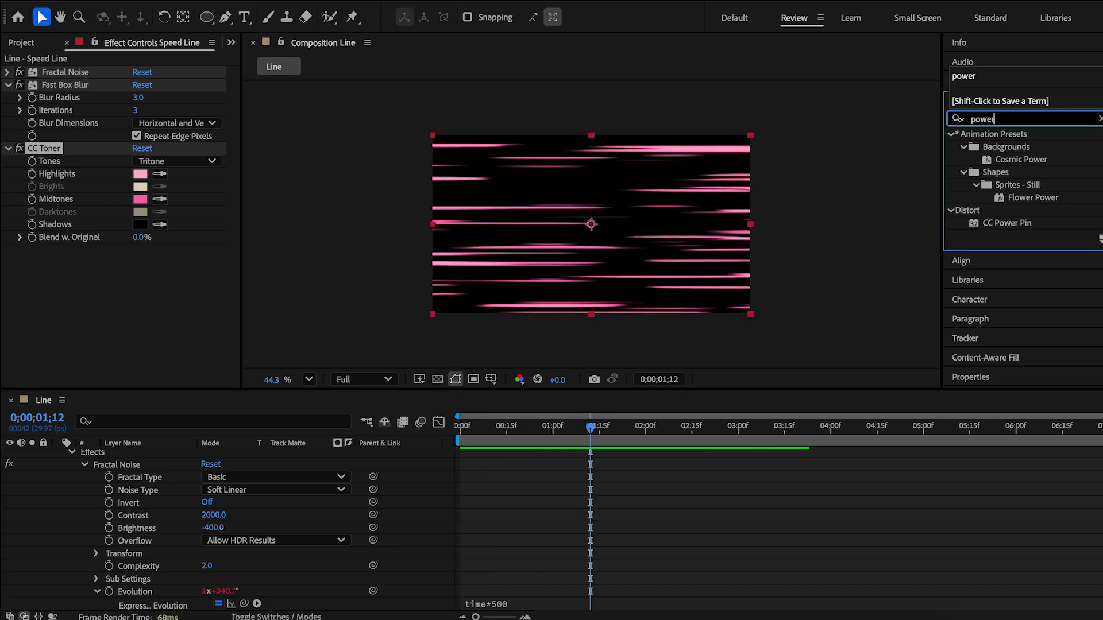
{"action": "type", "text": "er"}
Step: Apply CC Power Pin to Speed Line, spreading the left corners outward and pinching the right corners inward
{"action": "left_click_drag", "start_coordinate": [1017, 223], "coordinate": [160, 289]}
{"action": "left_click_drag", "start_coordinate": [432, 134], "coordinate": [432, 109]}
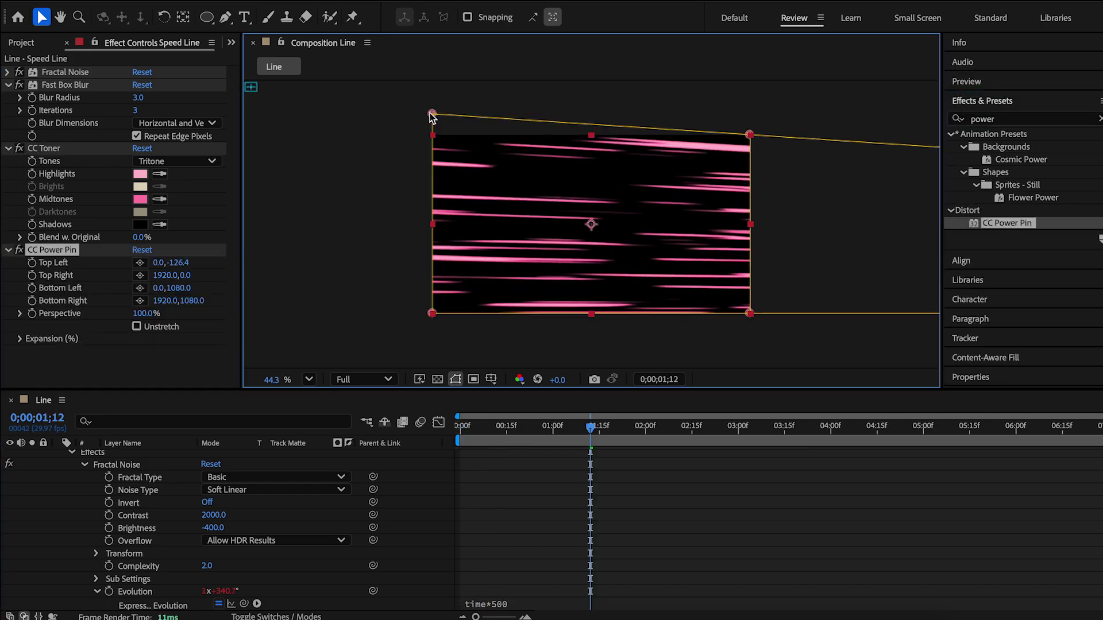
{"action": "left_click_drag", "start_coordinate": [432, 313], "coordinate": [432, 343]}
{"action": "left_click_drag", "start_coordinate": [750, 134], "coordinate": [750, 190]}
{"action": "left_click_drag", "start_coordinate": [750, 314], "coordinate": [750, 247]}
Step: Ease the left corners back in slightly and preview the streaks converging to the right
{"action": "left_click_drag", "start_coordinate": [432, 109], "coordinate": [433, 124]}
{"action": "left_click_drag", "start_coordinate": [432, 343], "coordinate": [432, 323]}
{"action": "left_click", "coordinate": [349, 443]}
{"action": "key", "text": "space"}
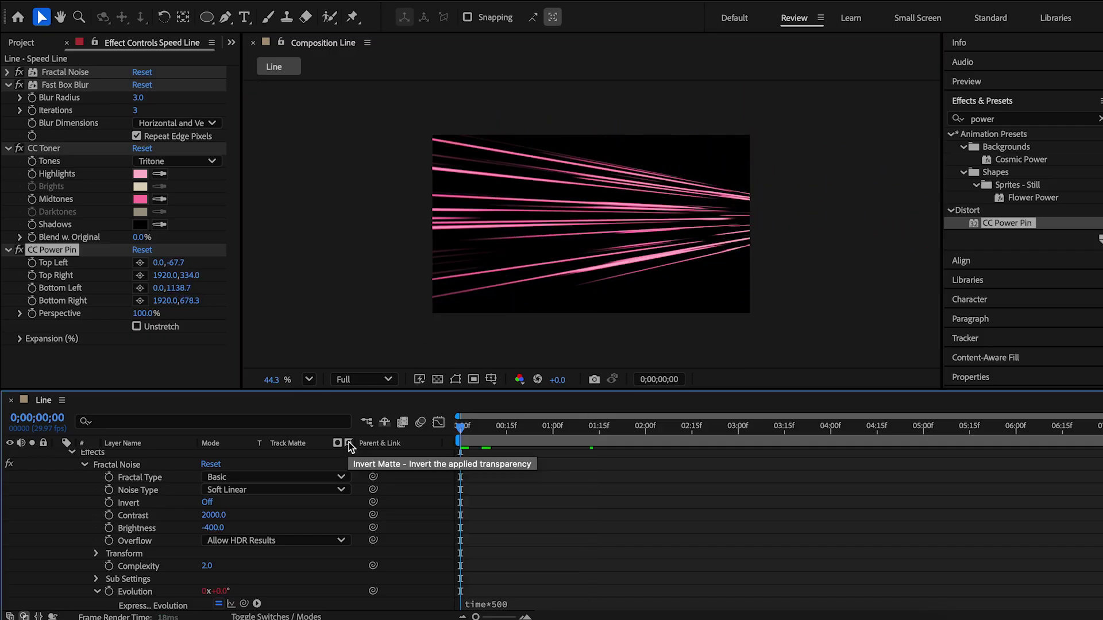